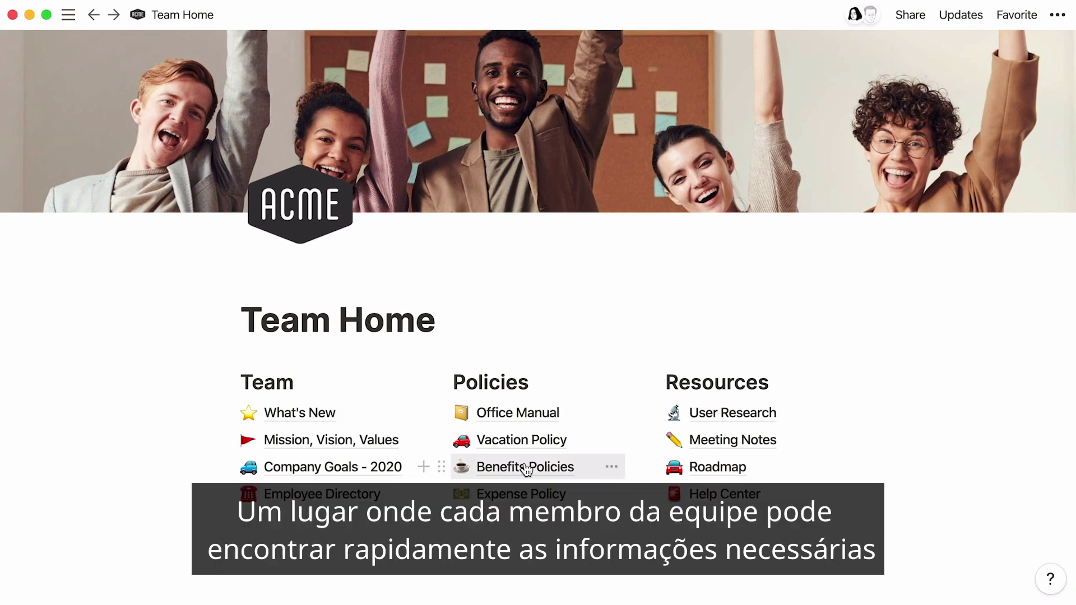
# Glance at Benefits Policies, return to Team Home, lock the sidebar open and browse Templates
pyautogui.click(526, 469)
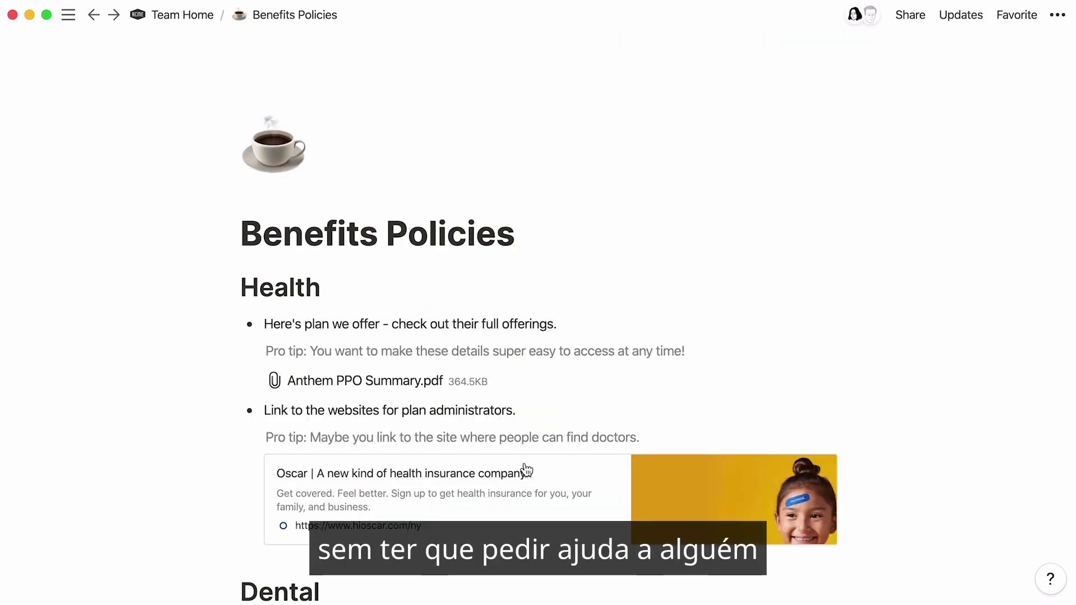
pyautogui.click(202, 17)
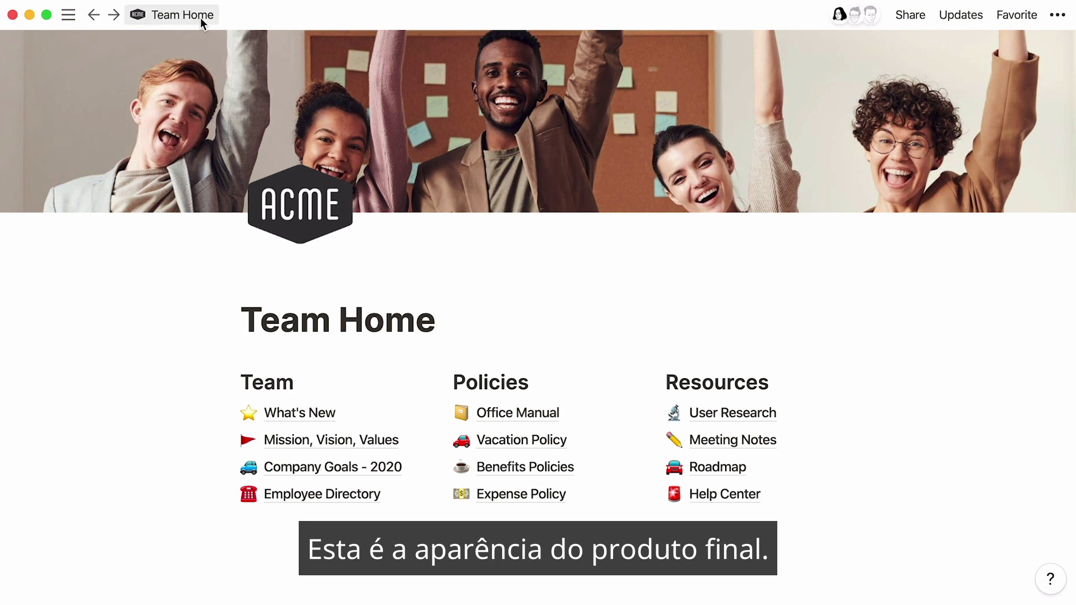
pyautogui.click(71, 12)
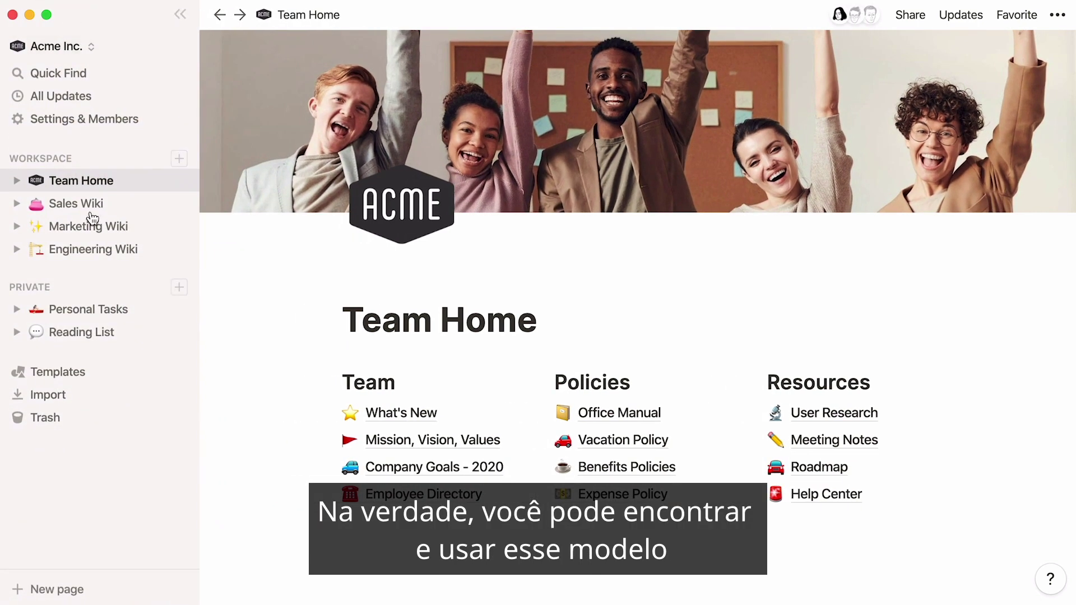
pyautogui.click(107, 372)
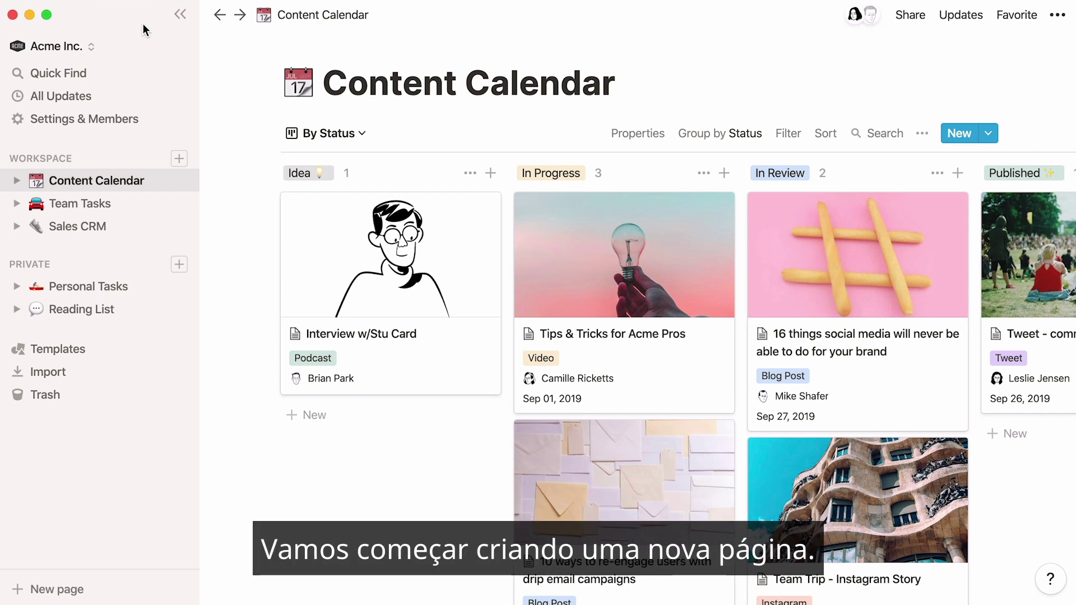
# Add a new workspace page in the sidebar titled 'Team Home'
pyautogui.click(180, 158)
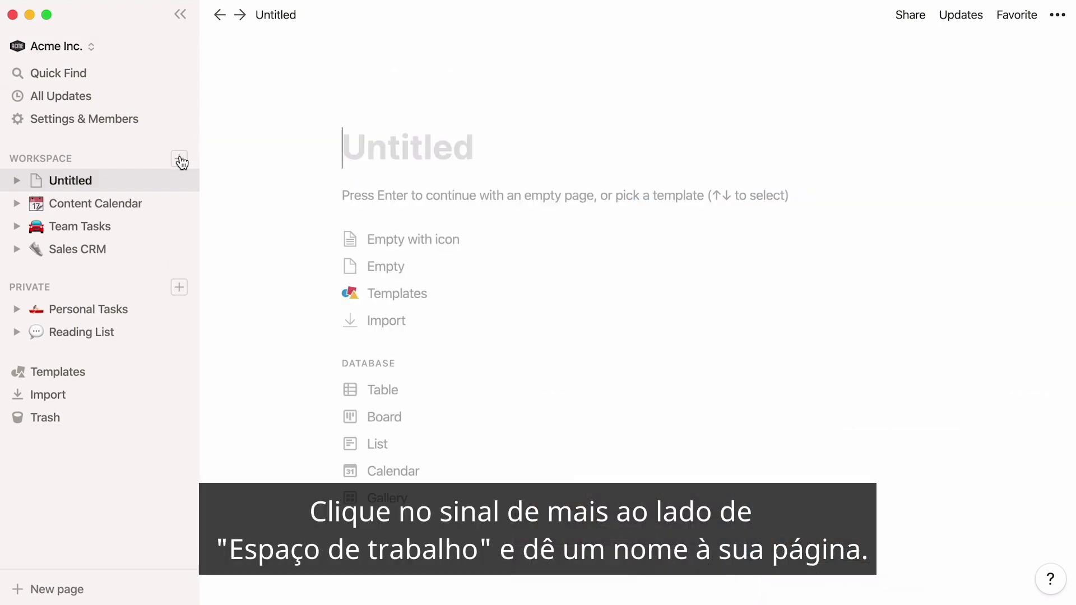
pyautogui.write('Te')
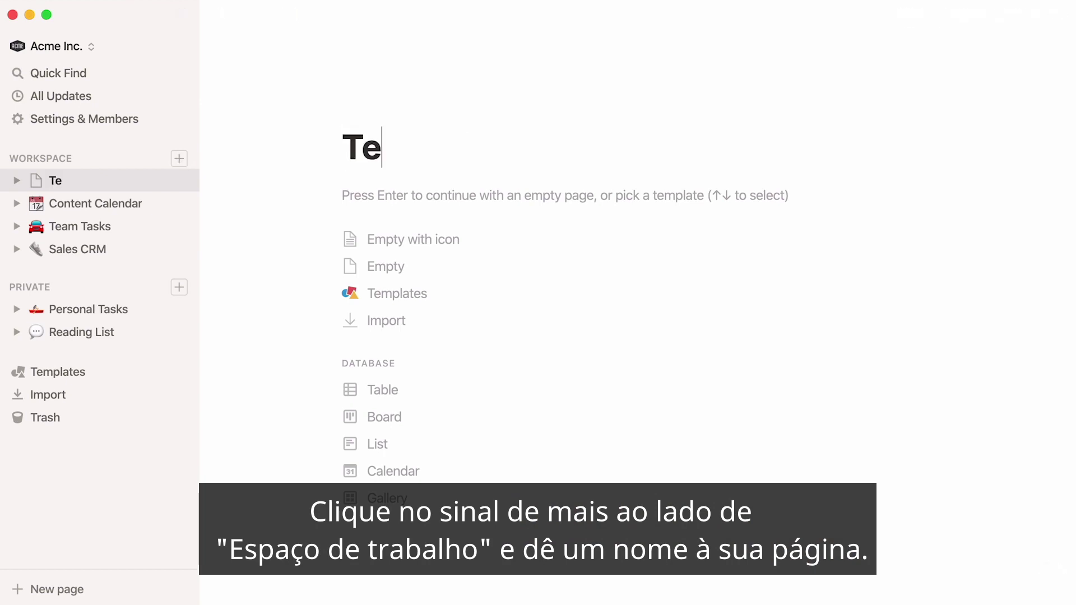
pyautogui.write('am Home')
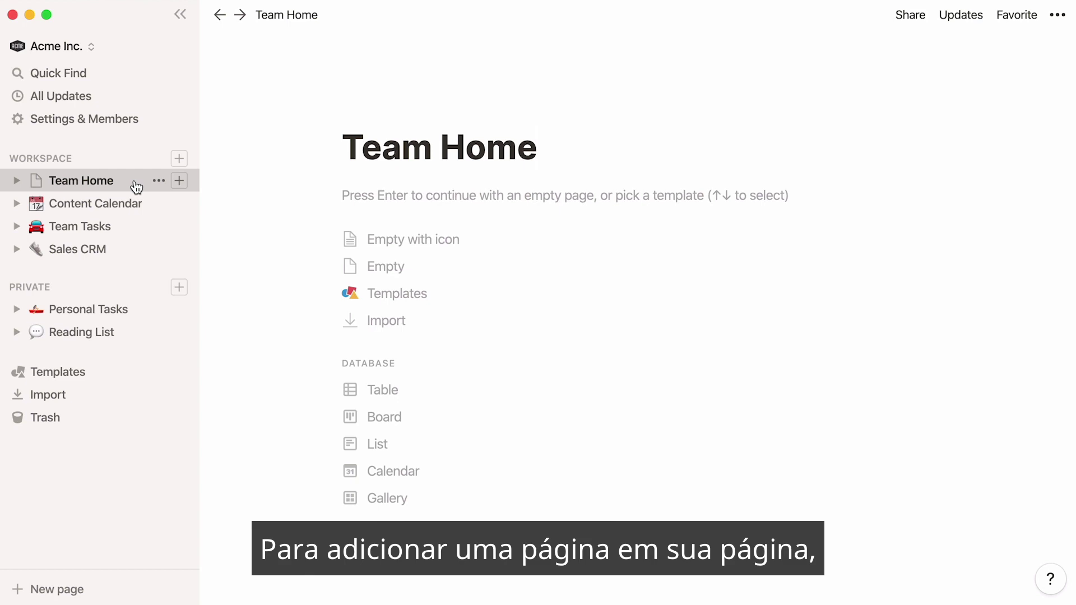
# Insert a 'What's New' subpage in Team Home with a star emoji icon
pyautogui.press('Return')
pyautogui.write('/page')
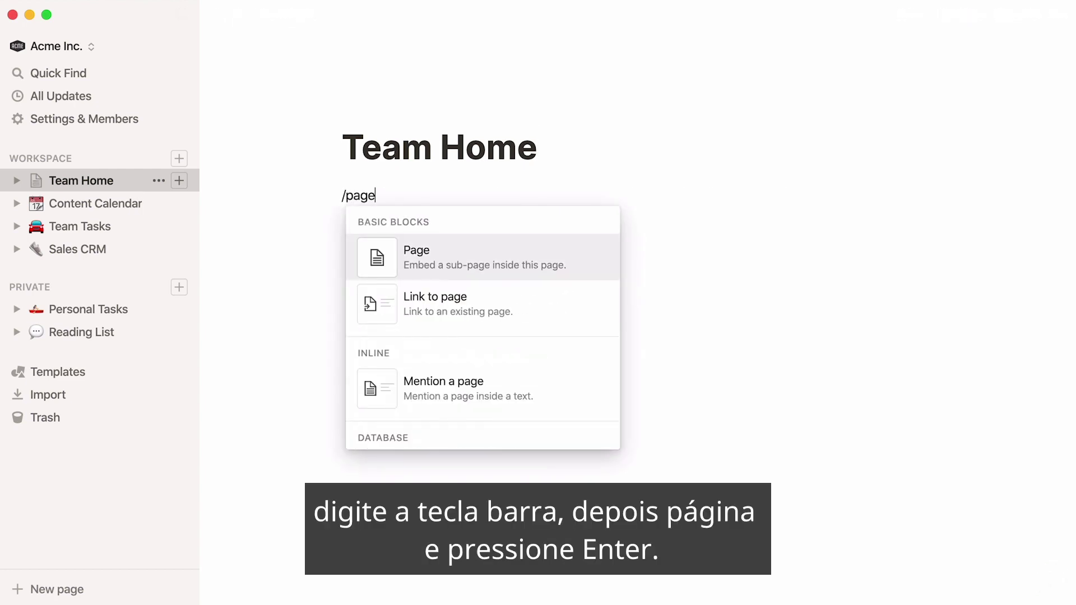
pyautogui.press('Return')
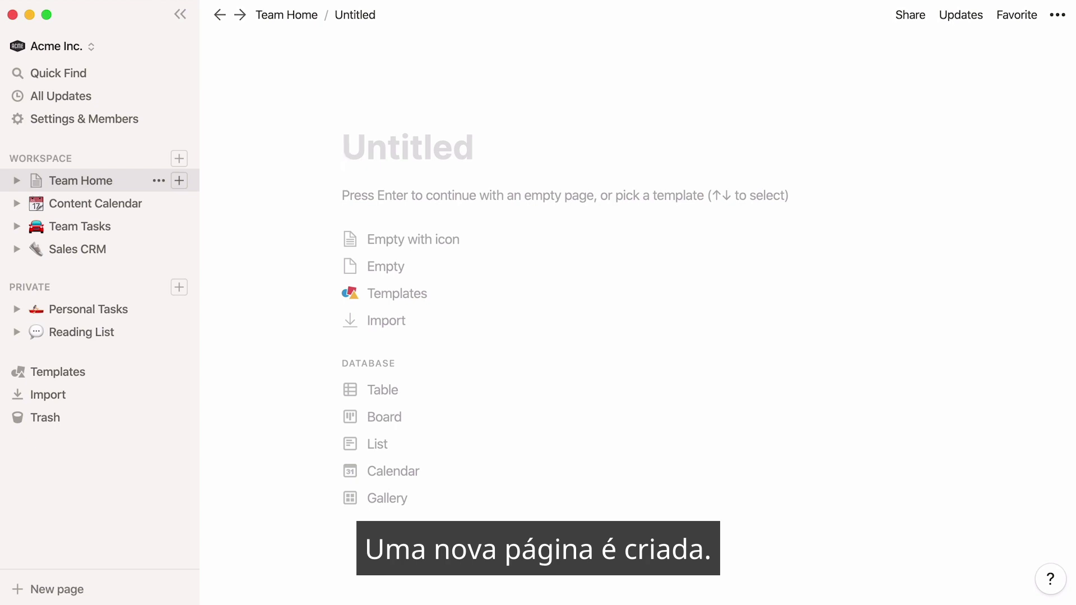
pyautogui.write("What's New")
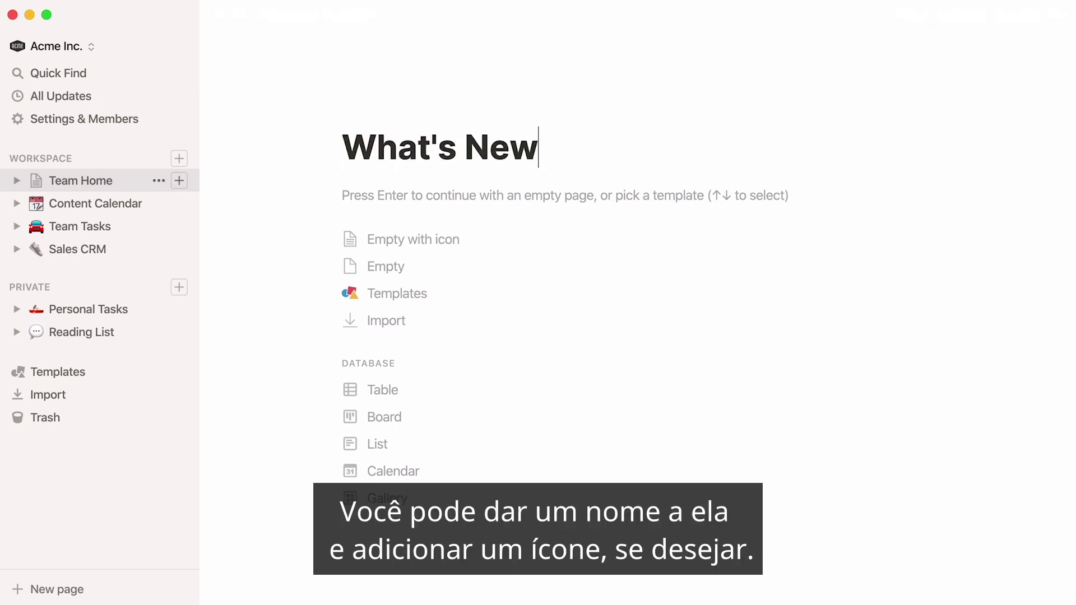
pyautogui.click(357, 238)
pyautogui.click(367, 174)
pyautogui.write('star')
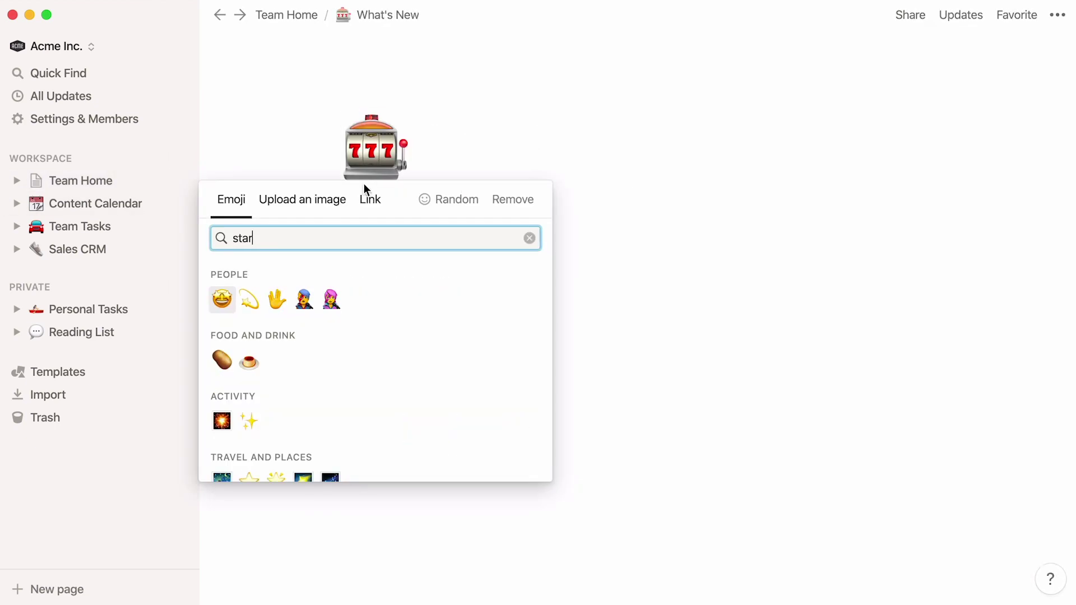
pyautogui.click(257, 477)
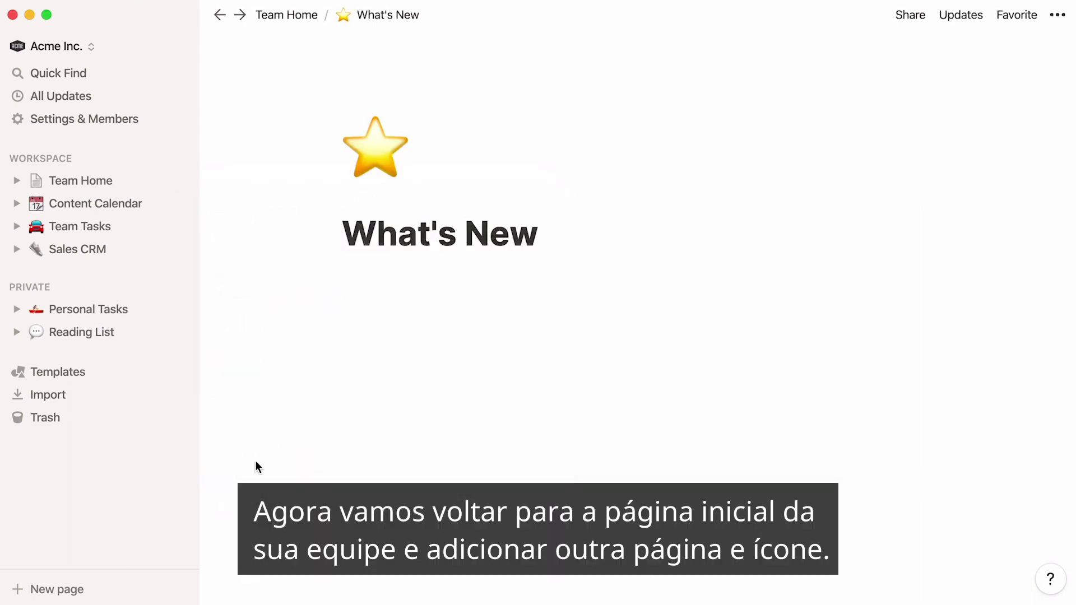
# Back on Team Home, add a second subpage titled 'User Research' below What's New
pyautogui.click(312, 15)
pyautogui.click(349, 217)
pyautogui.write('/page')
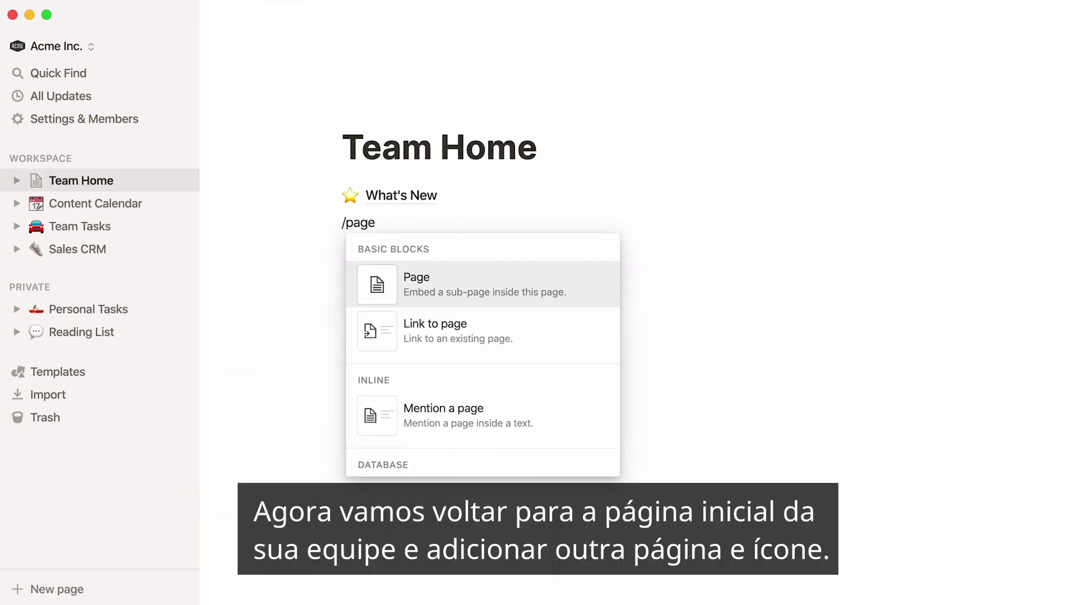
pyautogui.press('Return')
pyautogui.write('User Research')
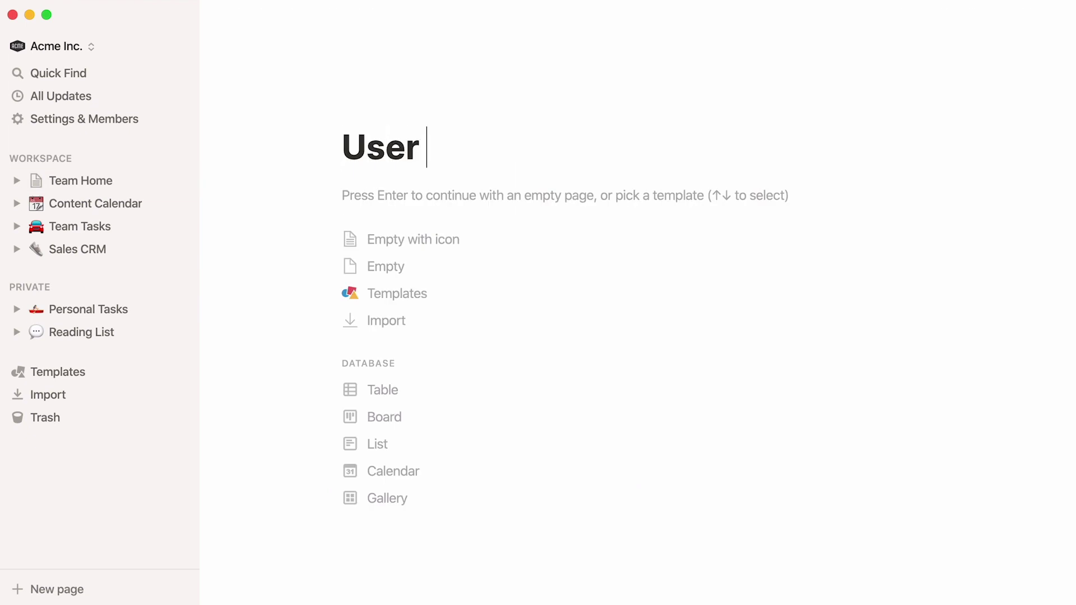
# Apply the Design 'User Research Database' template to User Research, then return to Team Home
pyautogui.click(398, 293)
pyautogui.click(818, 116)
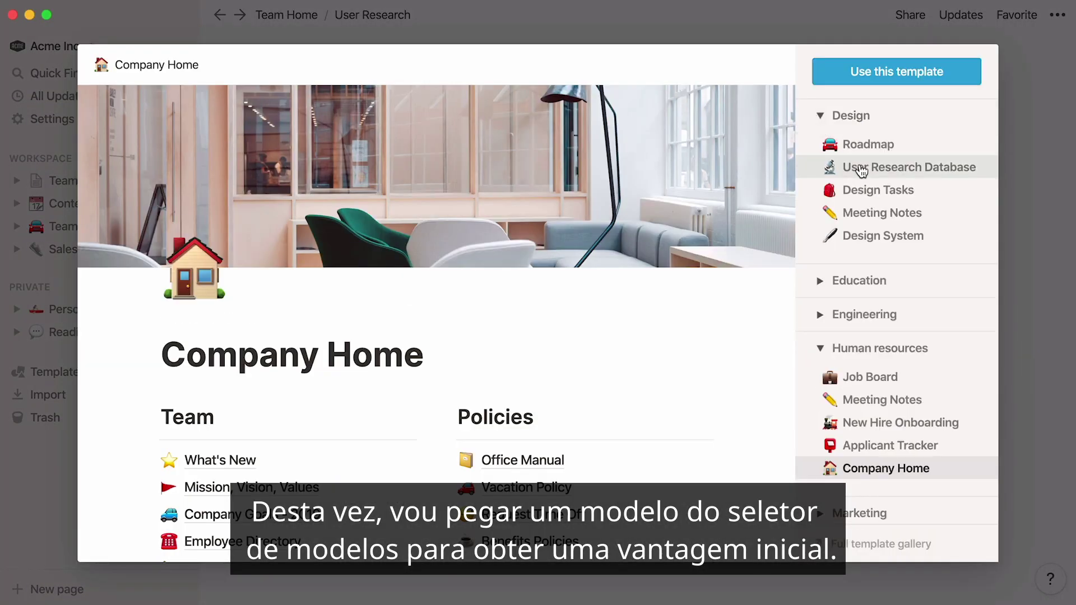
pyautogui.click(855, 167)
pyautogui.click(903, 79)
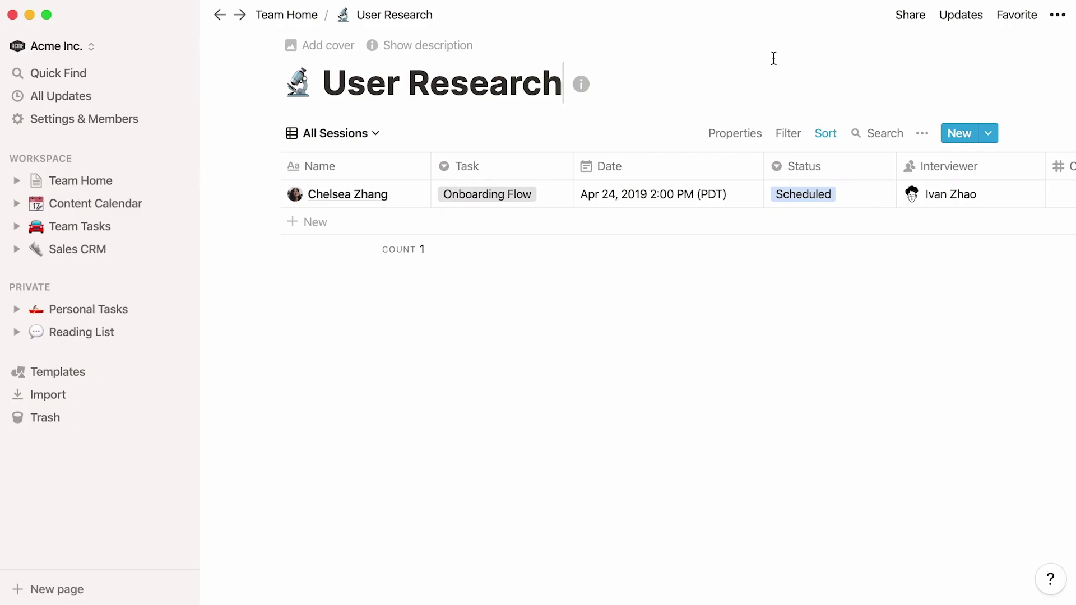
pyautogui.click(303, 17)
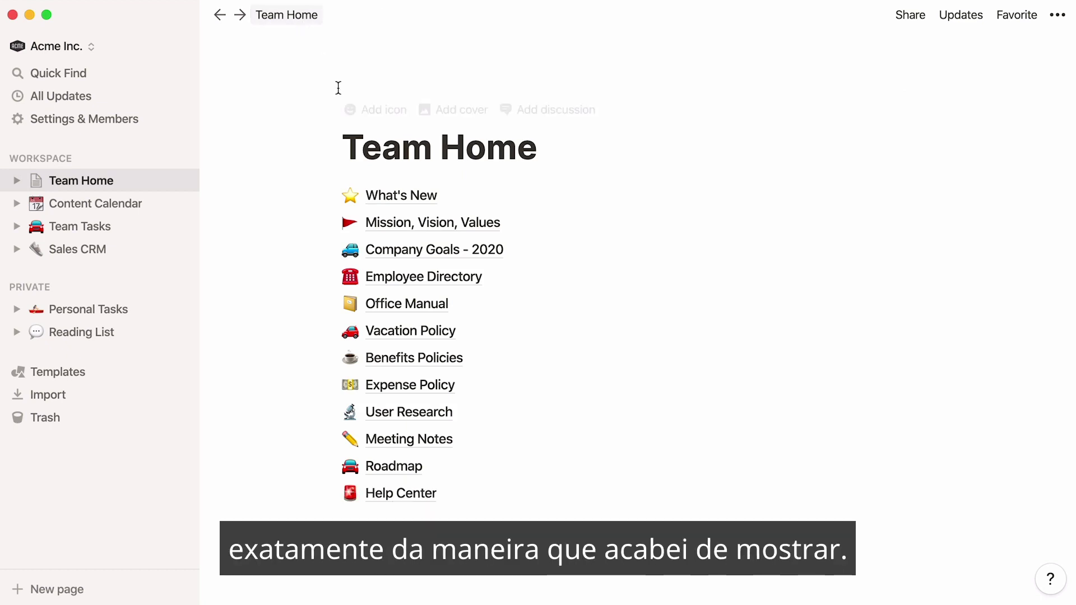
pyautogui.click(408, 224)
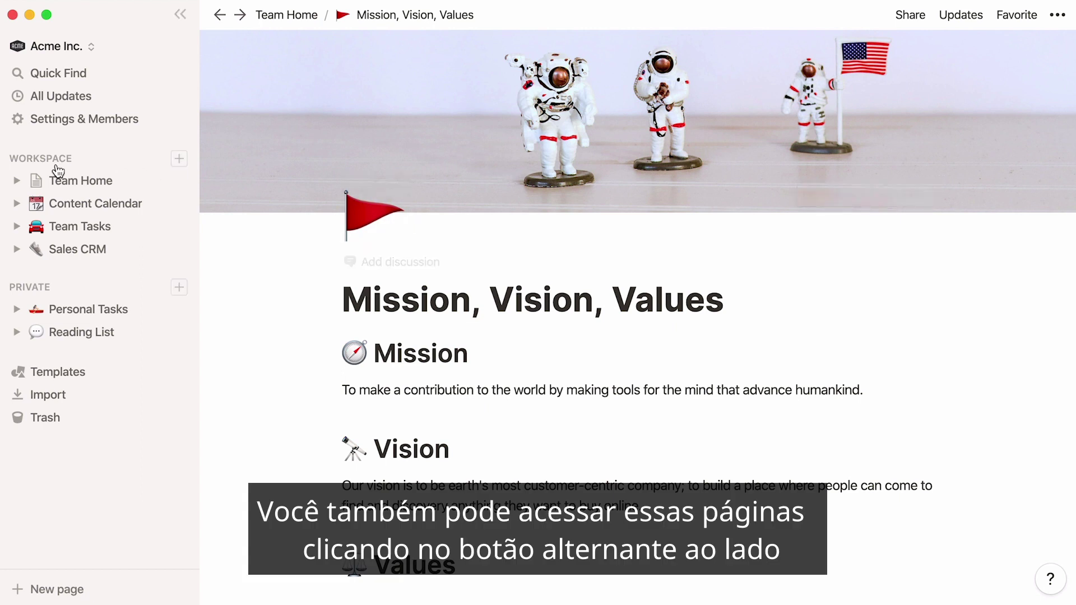
pyautogui.click(18, 180)
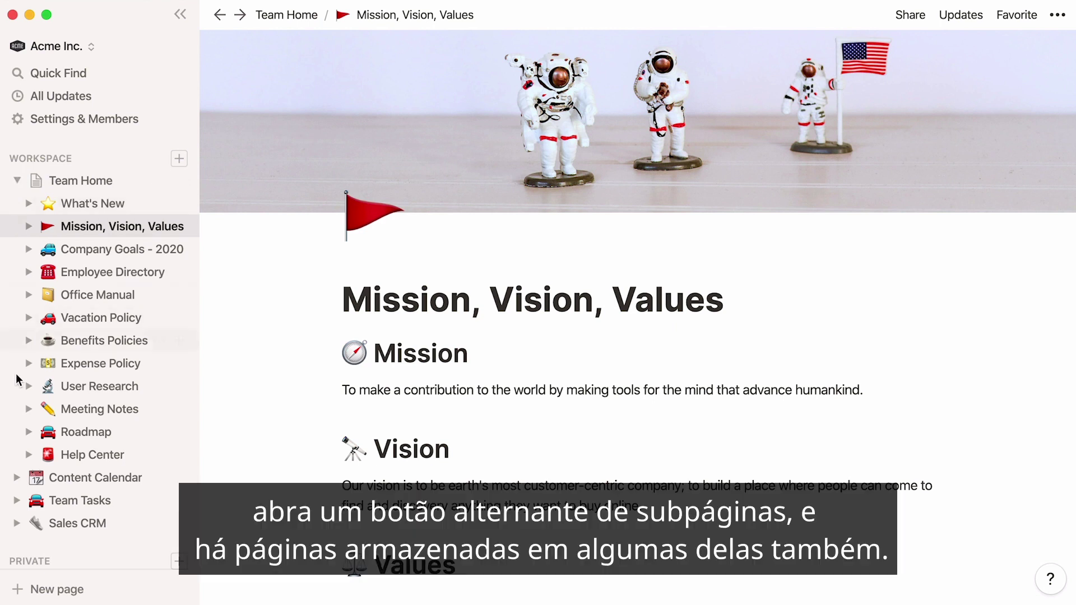
pyautogui.click(29, 454)
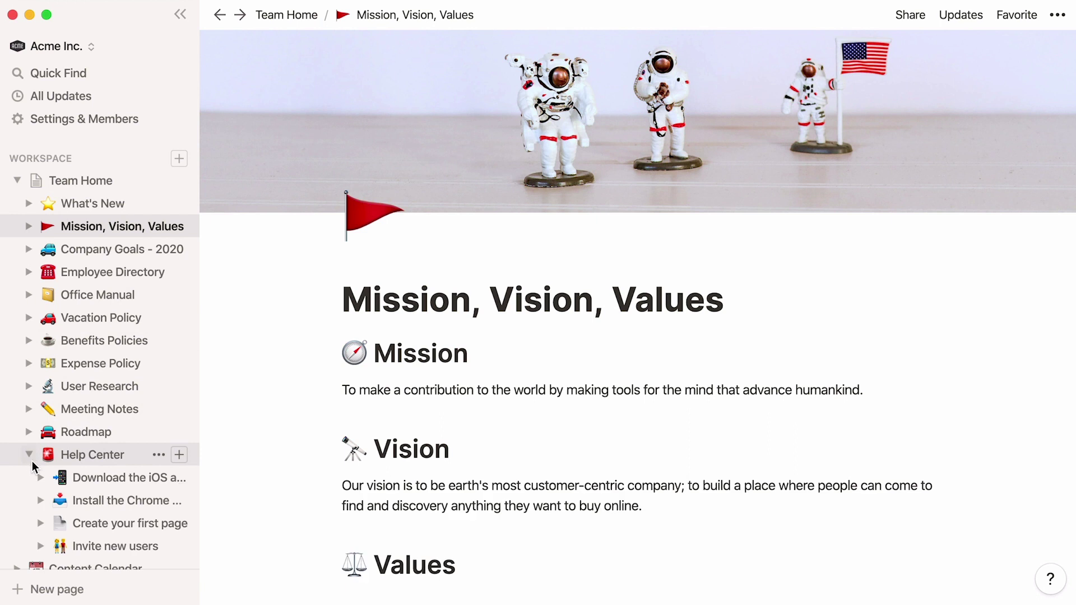
pyautogui.click(41, 477)
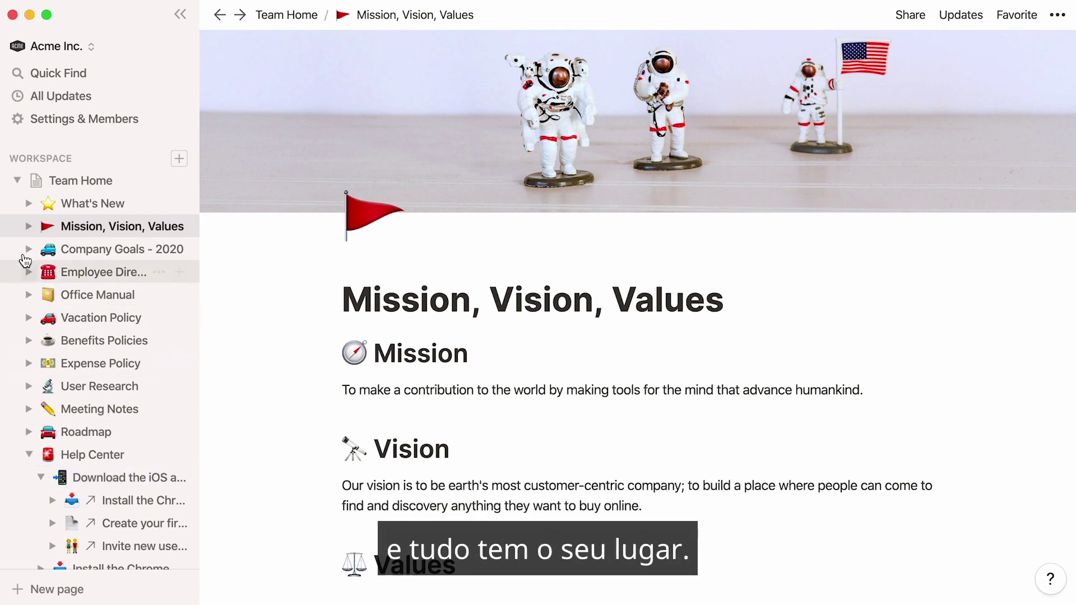
pyautogui.click(17, 181)
pyautogui.click(119, 183)
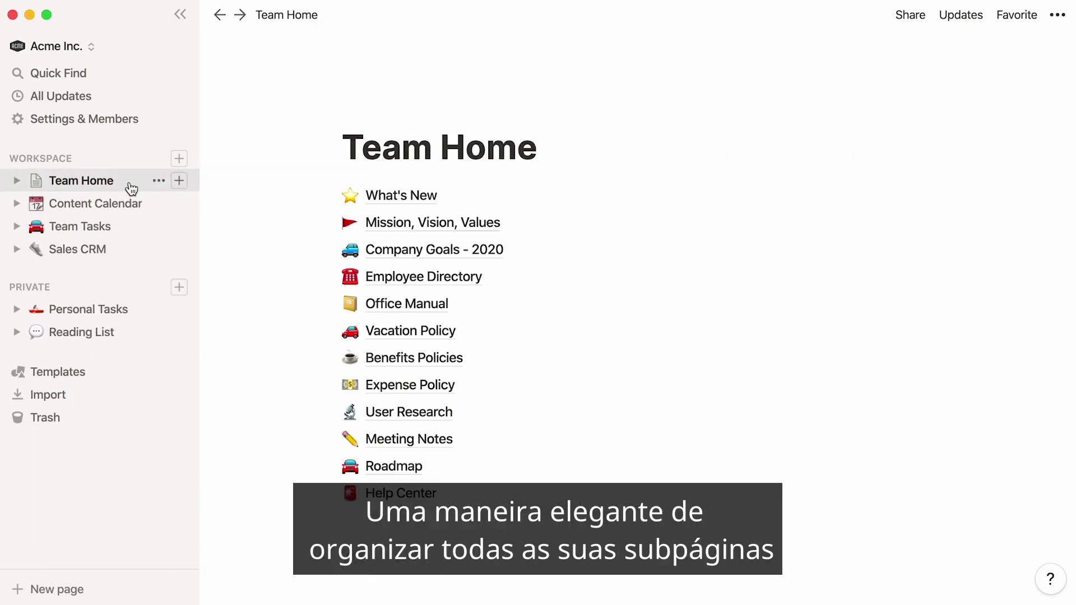
# Collapse the sidebar and add a Heading 2 'Team' below the Team Home title
pyautogui.click(187, 19)
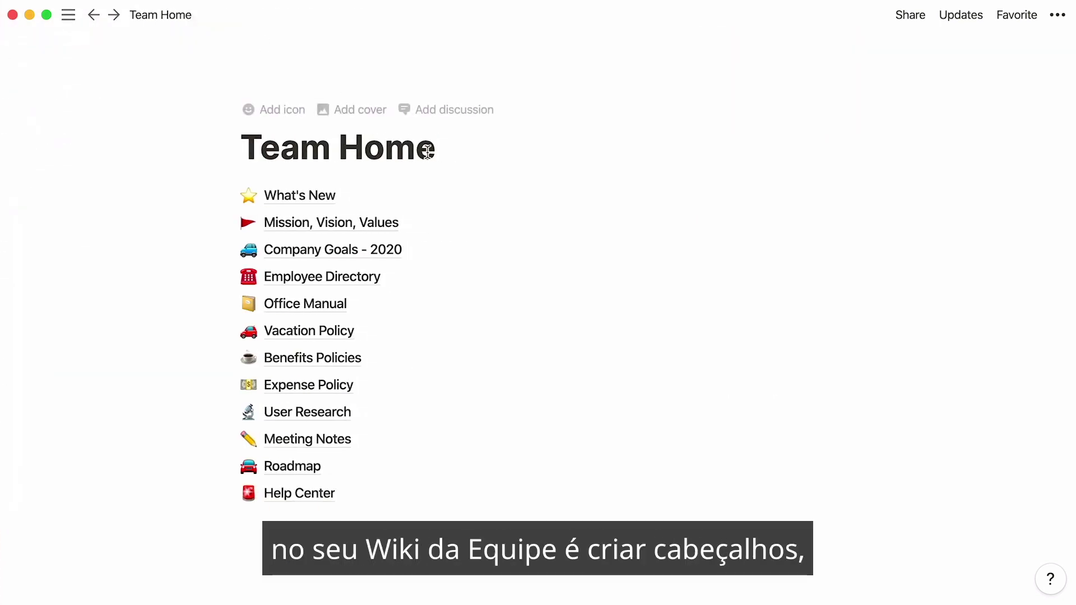
pyautogui.press('Return')
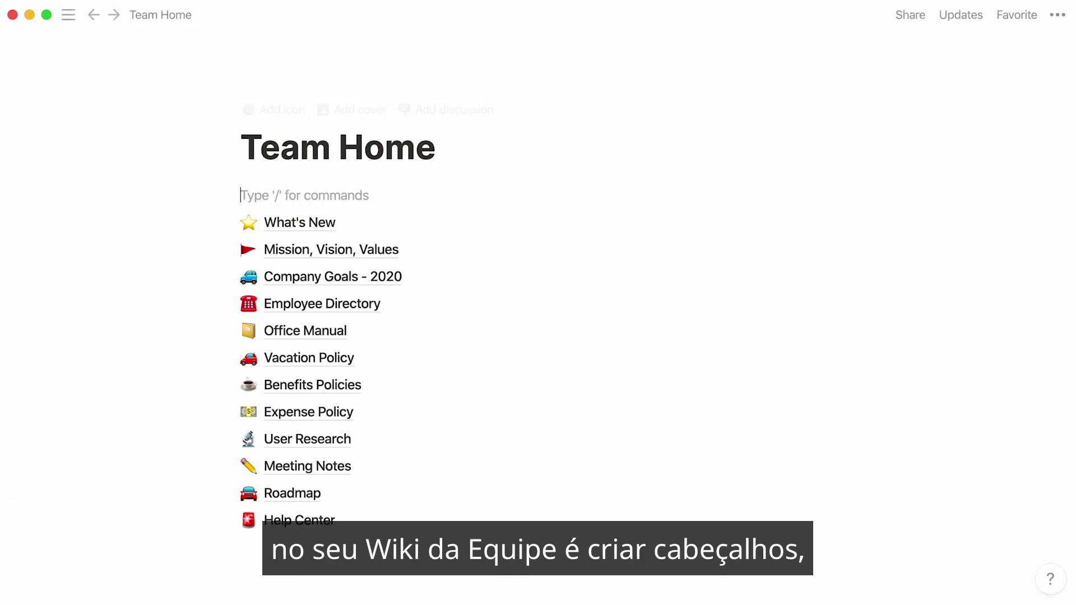
pyautogui.write('/')
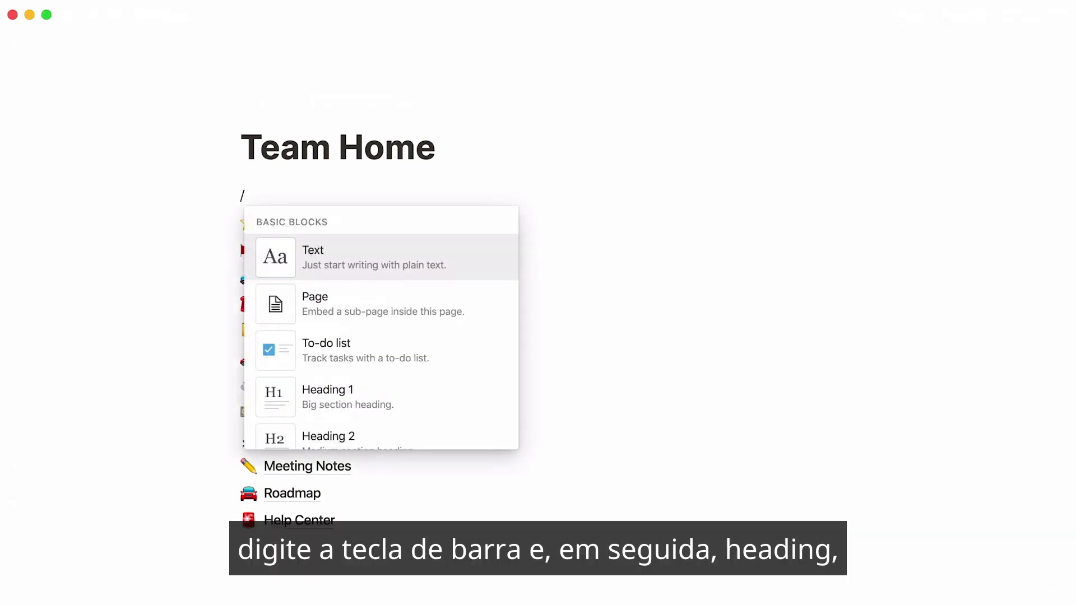
pyautogui.write('heading')
pyautogui.press('Down')
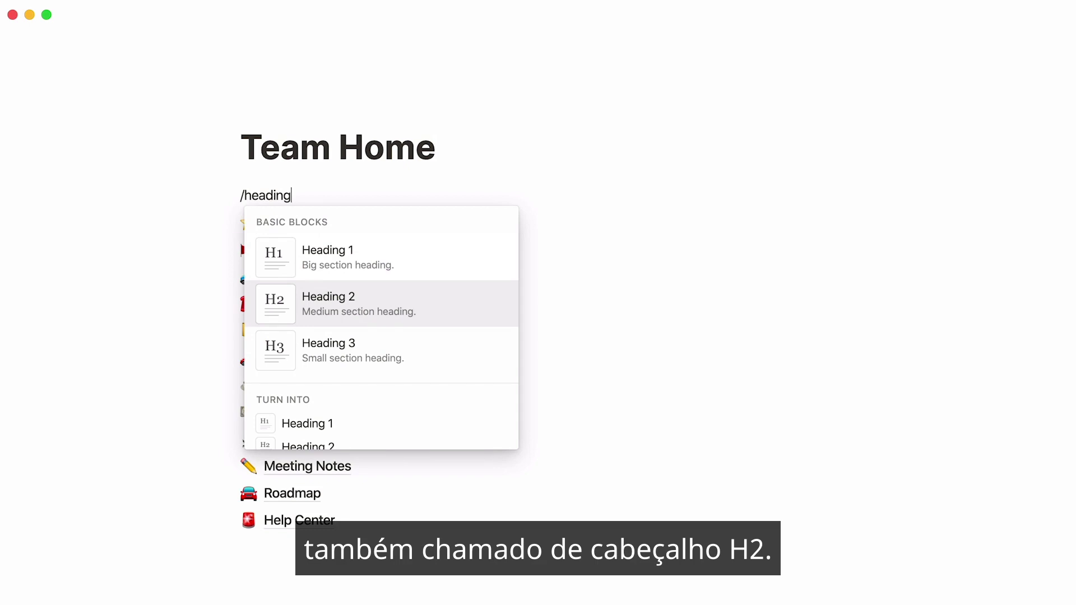
pyautogui.press('Return')
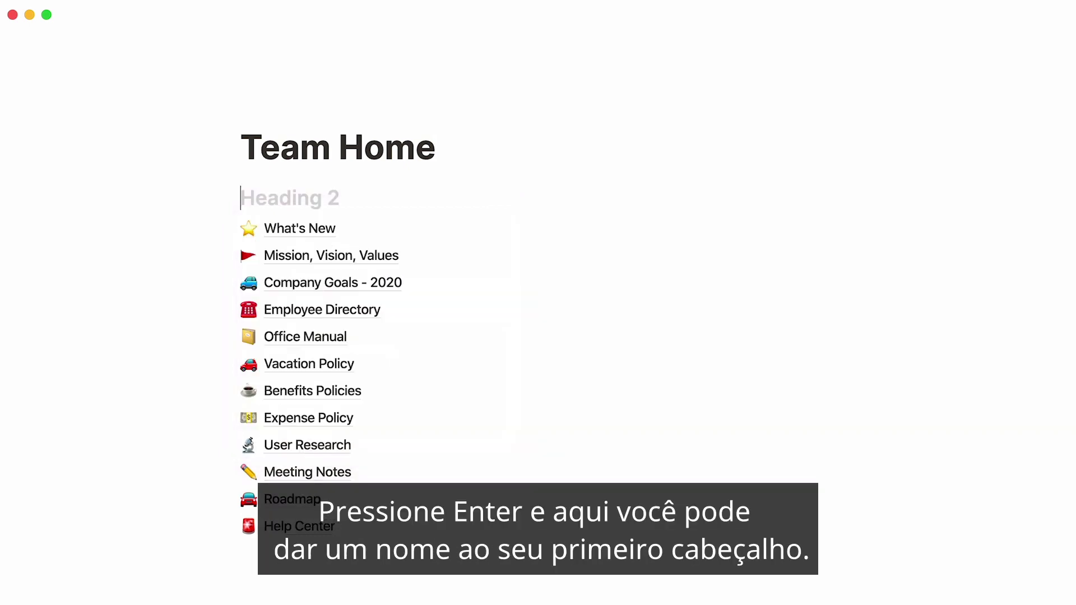
pyautogui.write('Team')
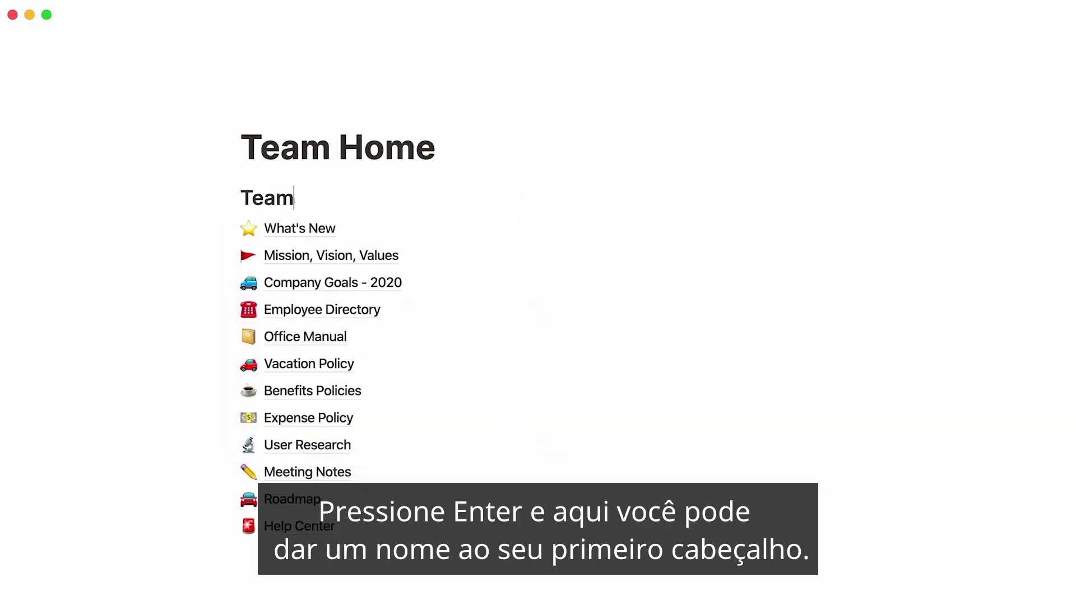
pyautogui.press('Return')
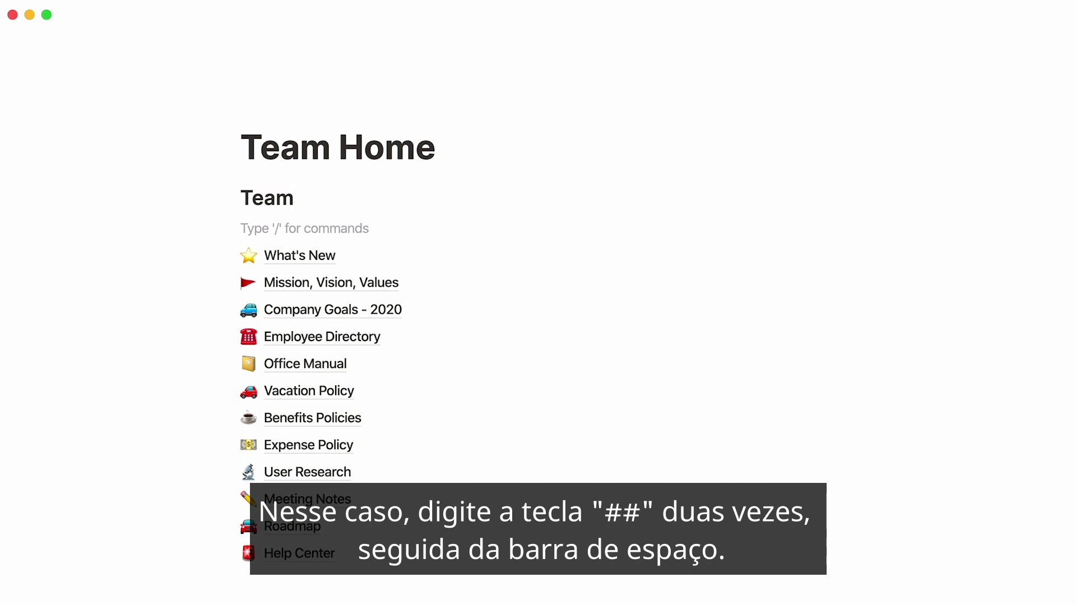
# Add 'Policies' and 'Resources' Heading 2 blocks using the ## shortcut
pyautogui.write('##')
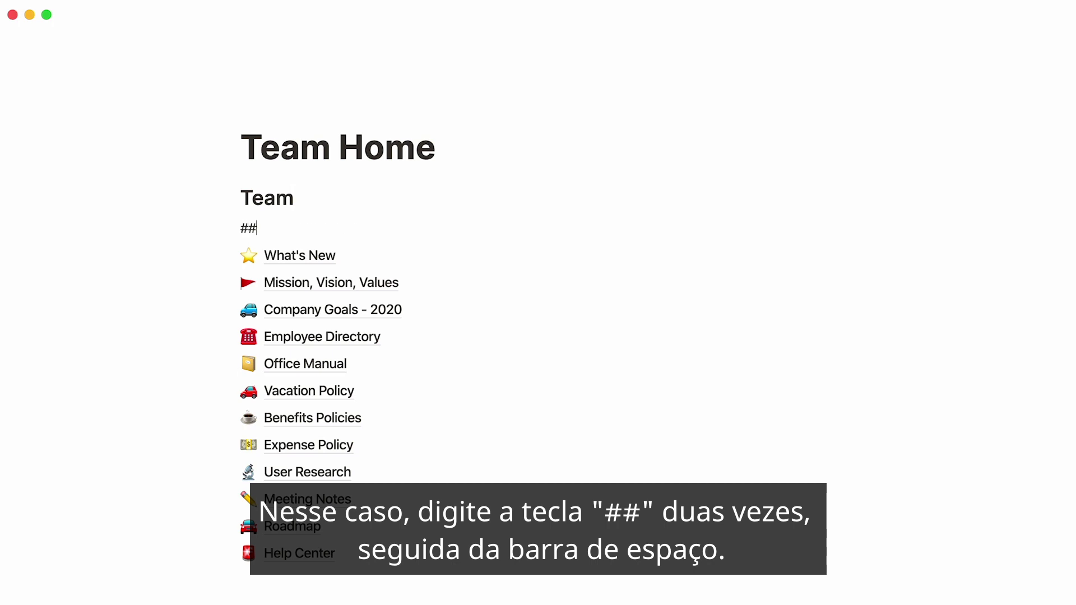
pyautogui.press('space')
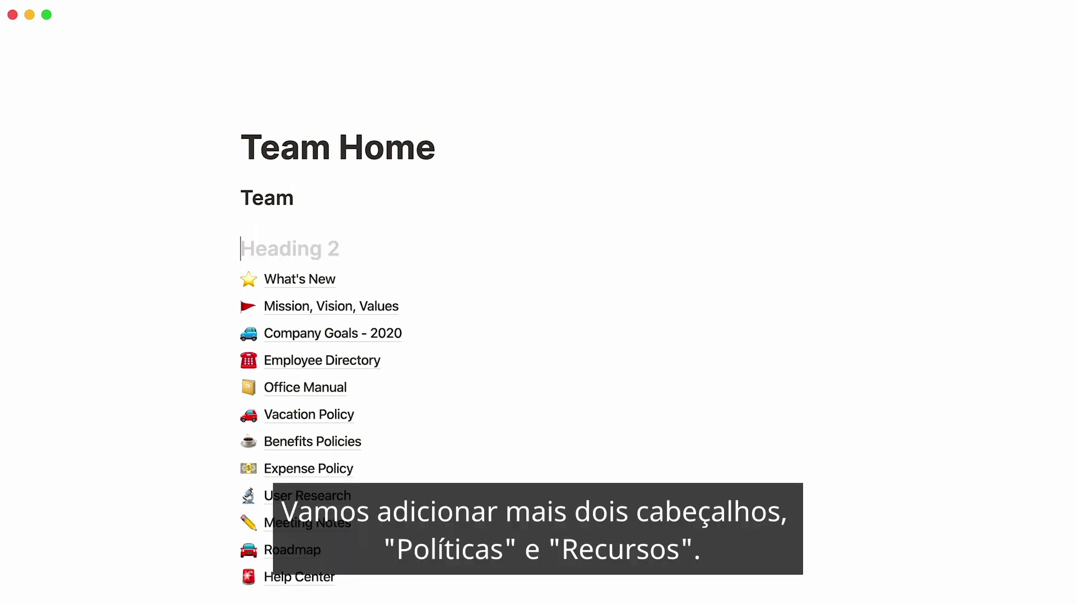
pyautogui.write('Policies')
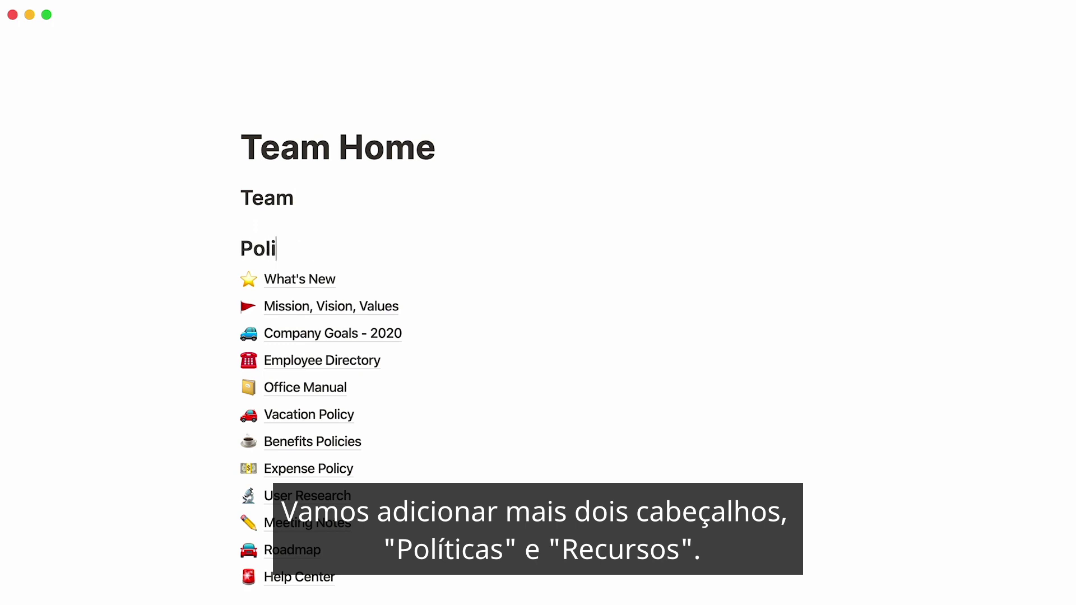
pyautogui.press('Return')
pyautogui.write('##')
pyautogui.press('space')
pyautogui.write('Re')
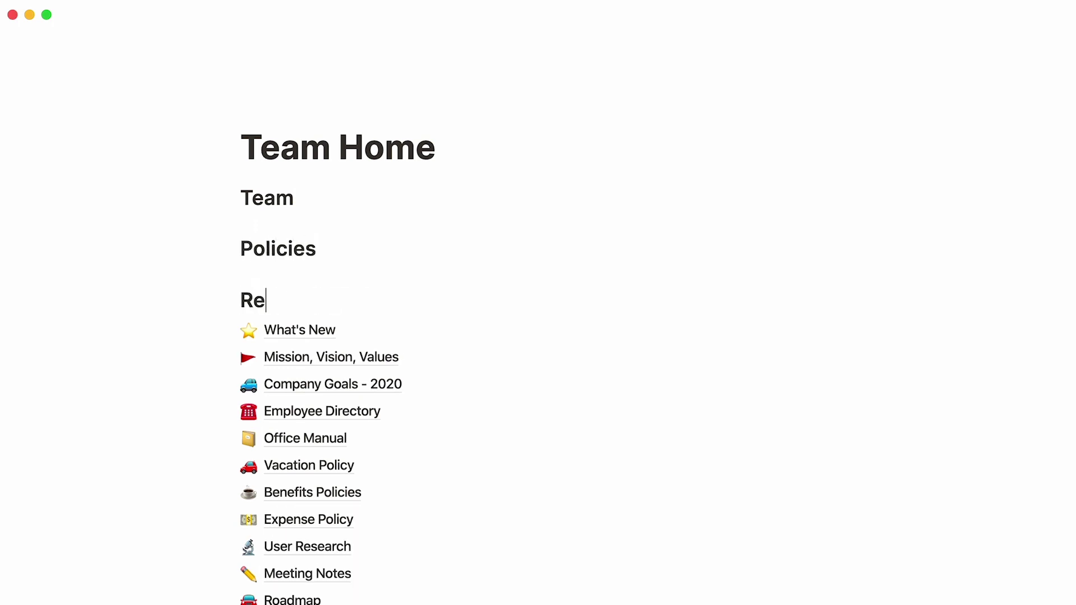
pyautogui.write('sources')
pyautogui.press('Return')
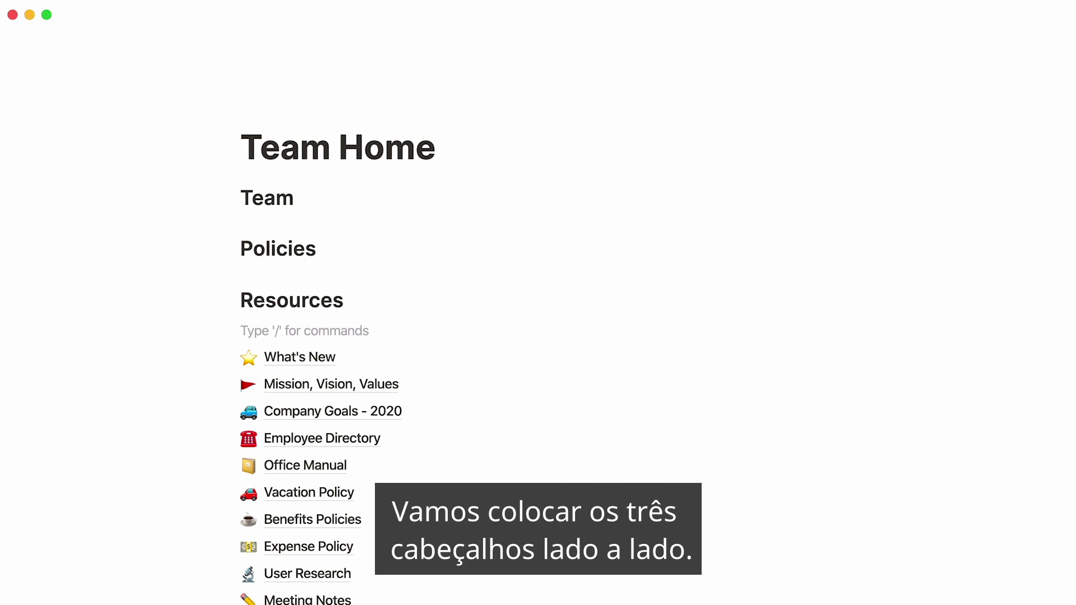
# Drag the Policies and Resources headings beside Team to form three columns
pyautogui.moveTo(229, 250)
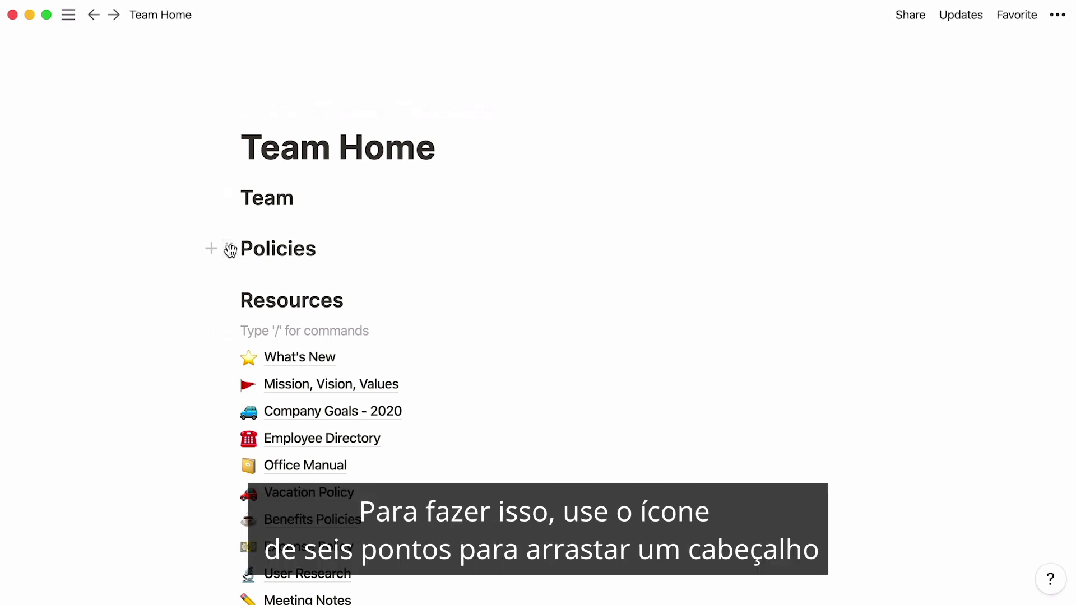
pyautogui.moveTo(229, 249); pyautogui.dragTo(923, 192)
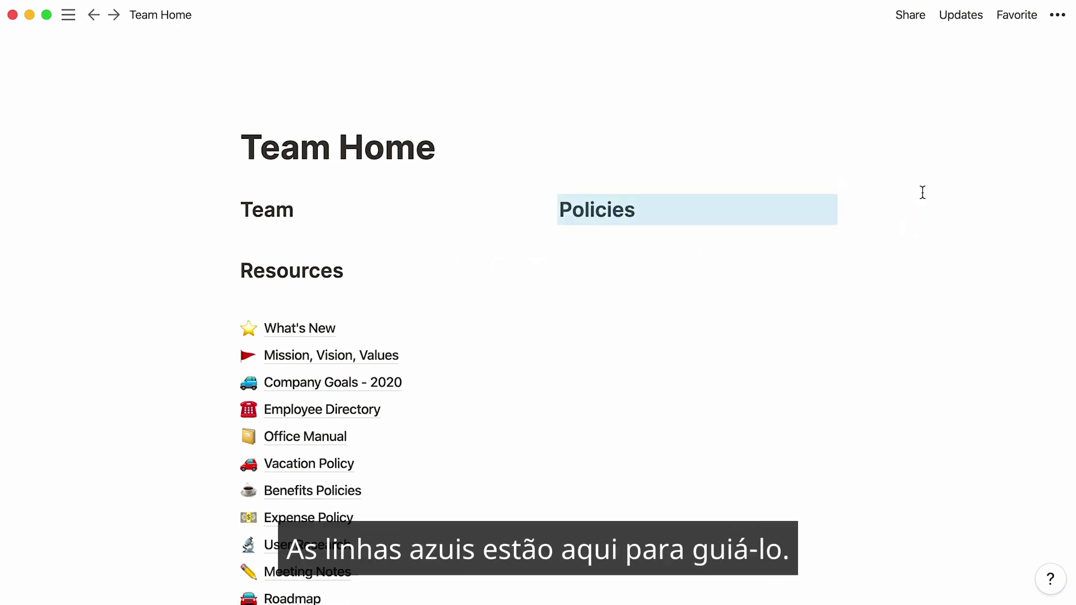
pyautogui.moveTo(230, 272); pyautogui.dragTo(980, 208)
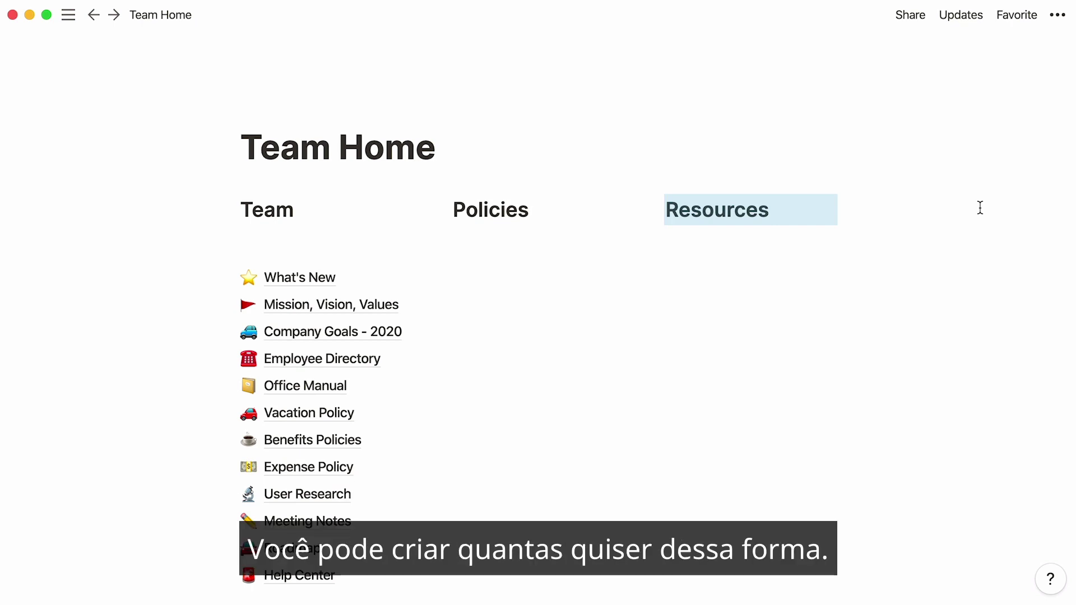
# Add a '---' divider under the Resources, Policies and Team headings
pyautogui.click(980, 208)
pyautogui.press('Return')
pyautogui.write('-')
pyautogui.write('---')
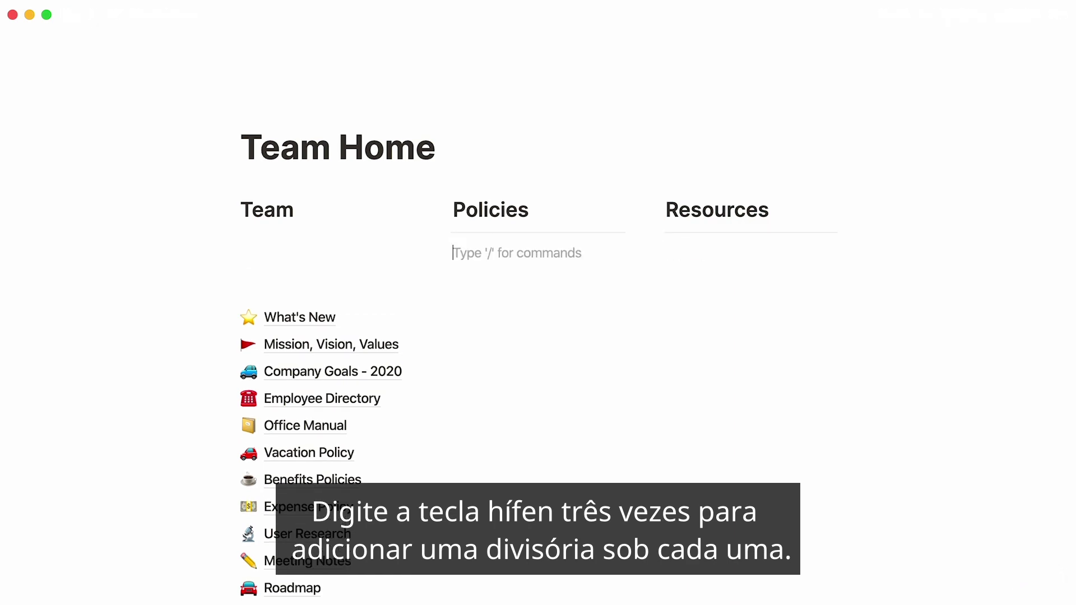
pyautogui.click(246, 241)
pyautogui.write('---')
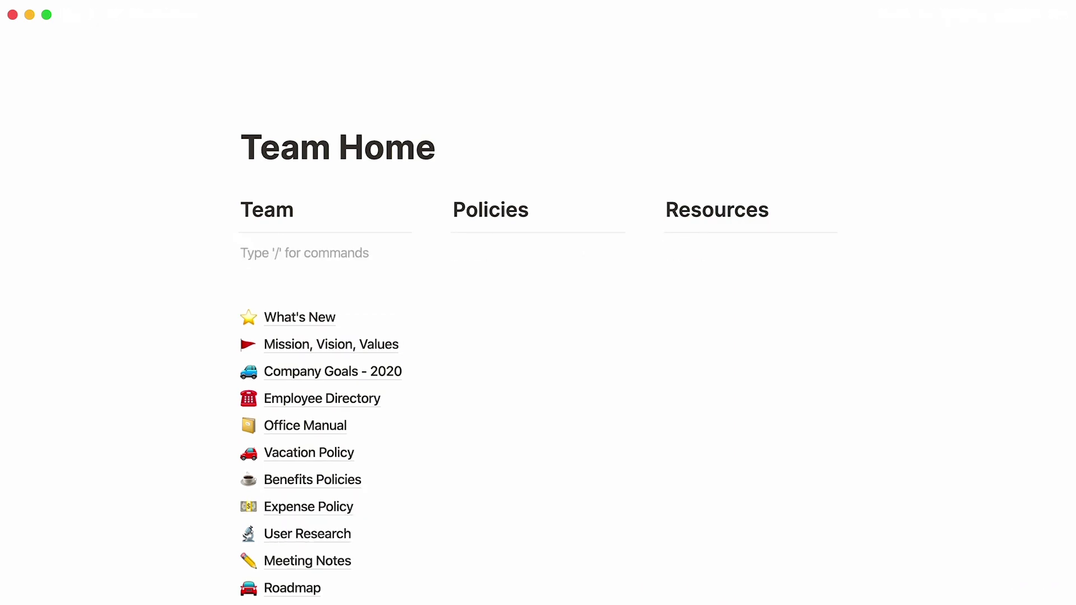
pyautogui.click(981, 213)
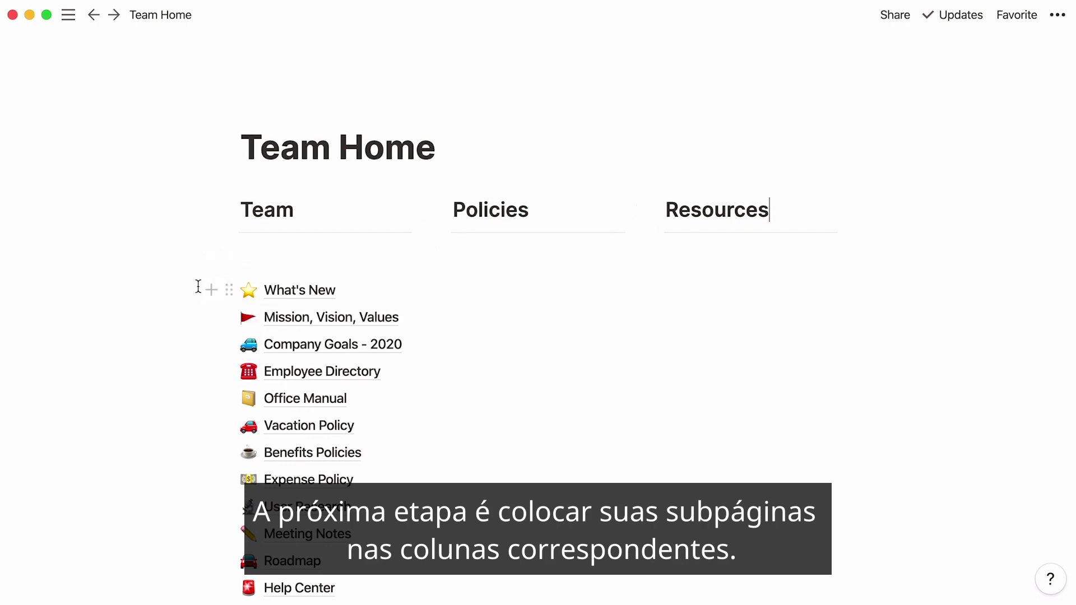
# Move four subpages into each of Team, Policies and Resources, with User Research below Meeting Notes
pyautogui.moveTo(198, 286); pyautogui.dragTo(263, 336)
pyautogui.moveTo(230, 288); pyautogui.dragTo(241, 251)
pyautogui.moveTo(180, 394); pyautogui.dragTo(289, 482)
pyautogui.moveTo(229, 398); pyautogui.dragTo(303, 482)
pyautogui.moveTo(223, 396); pyautogui.dragTo(751, 238)
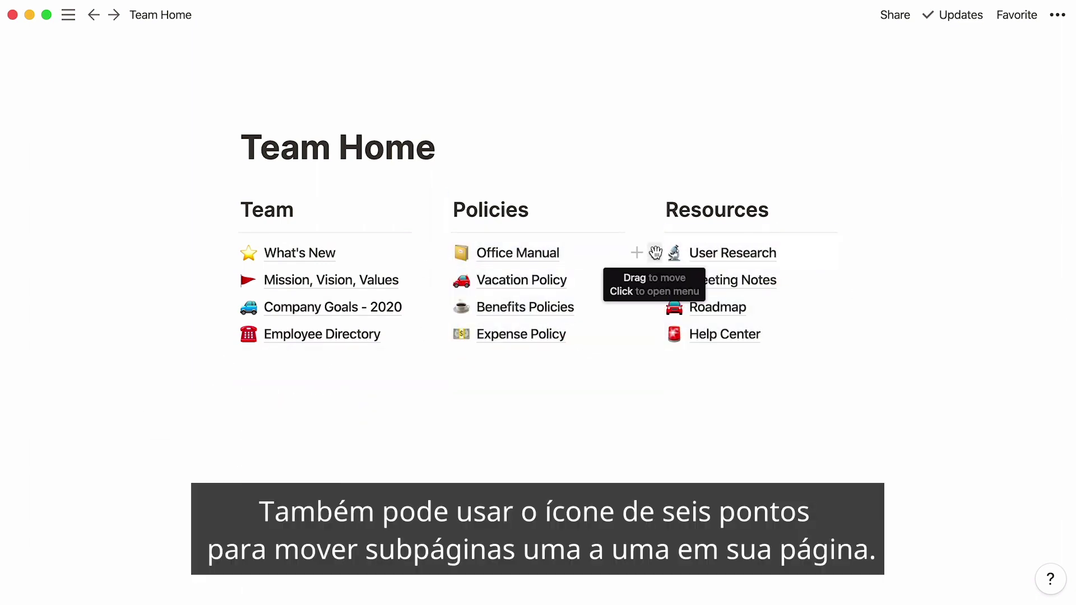
pyautogui.moveTo(655, 253); pyautogui.dragTo(657, 280)
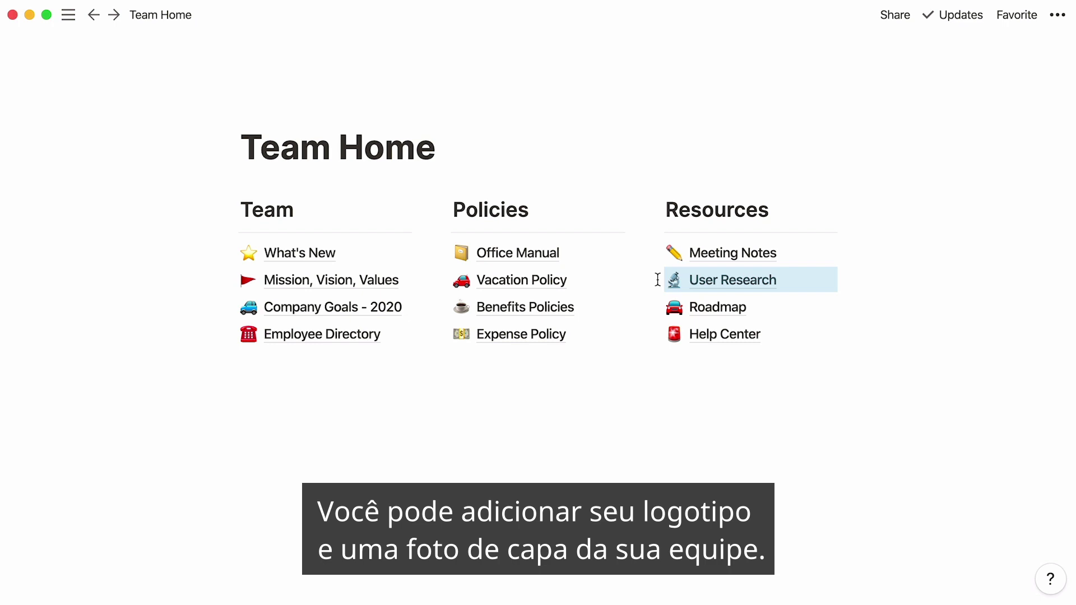
# Upload the ACME logo image as the Team Home page icon
pyautogui.moveTo(396, 156)
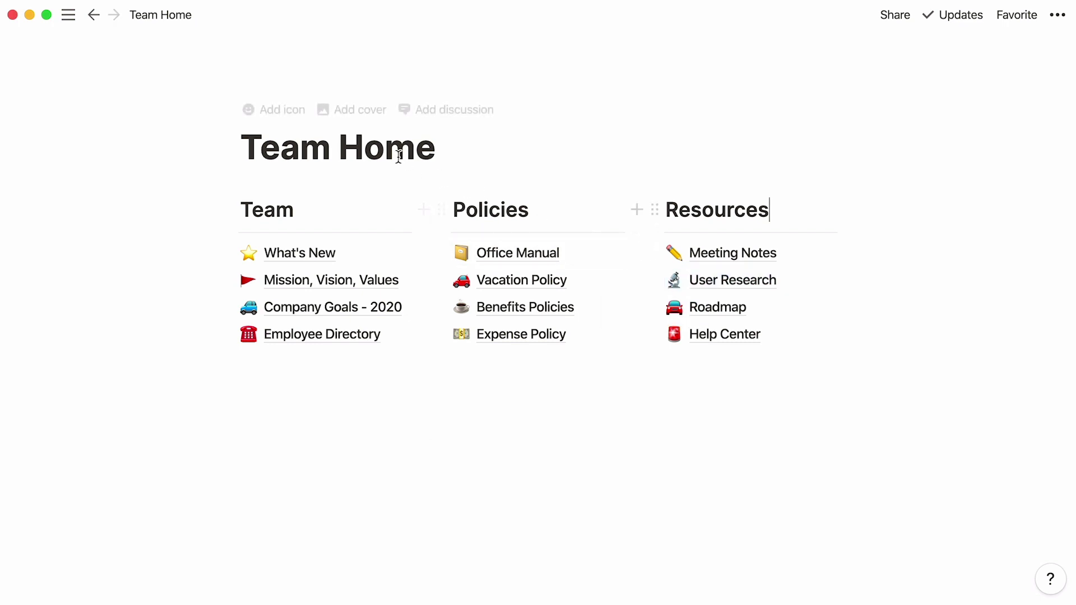
pyautogui.click(297, 122)
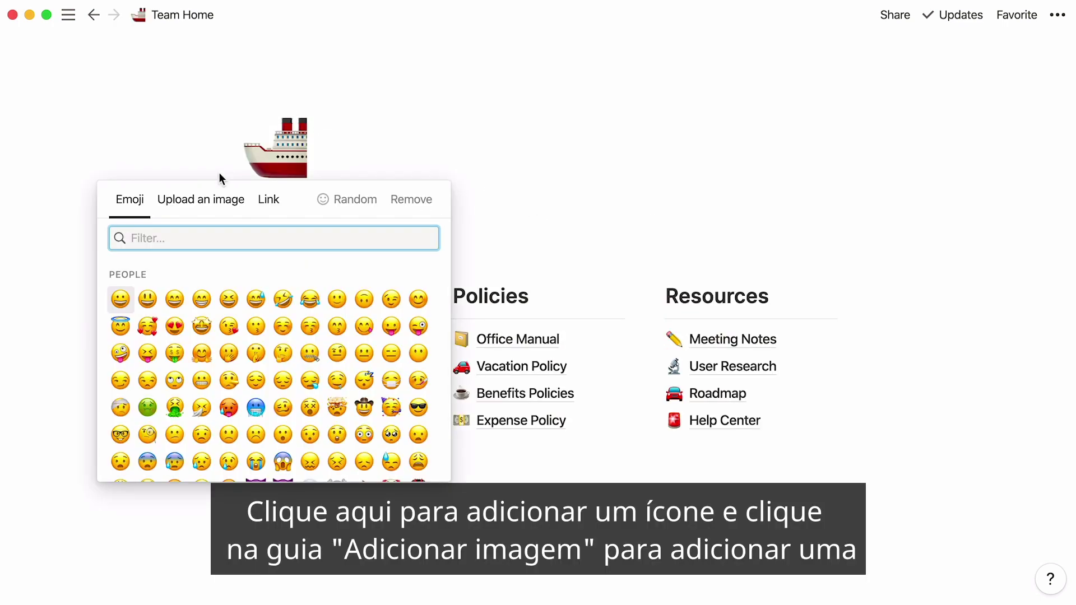
pyautogui.click(198, 202)
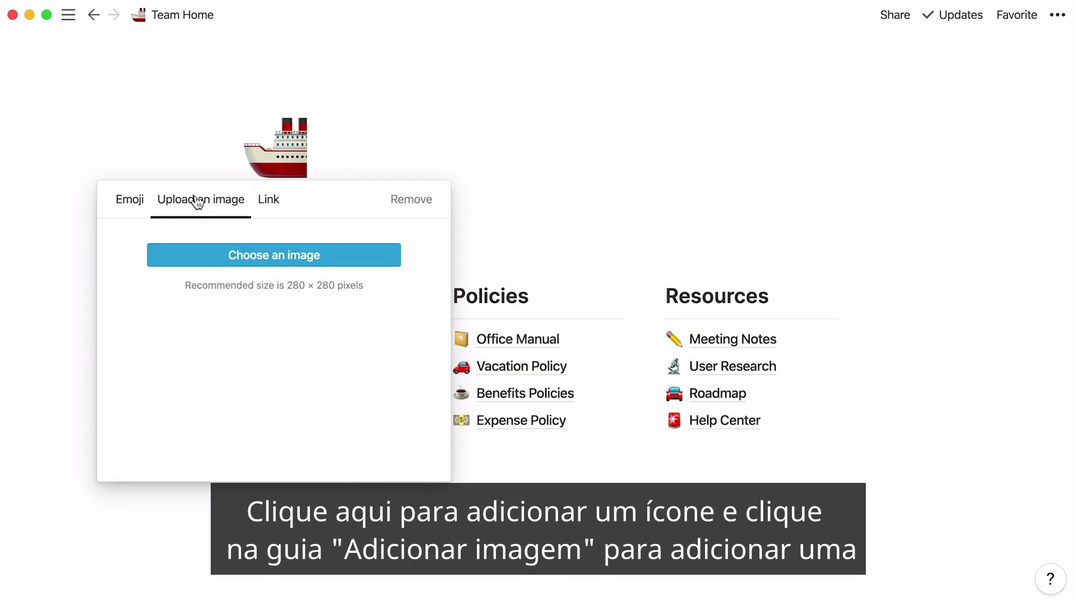
pyautogui.click(209, 255)
pyautogui.press('Return')
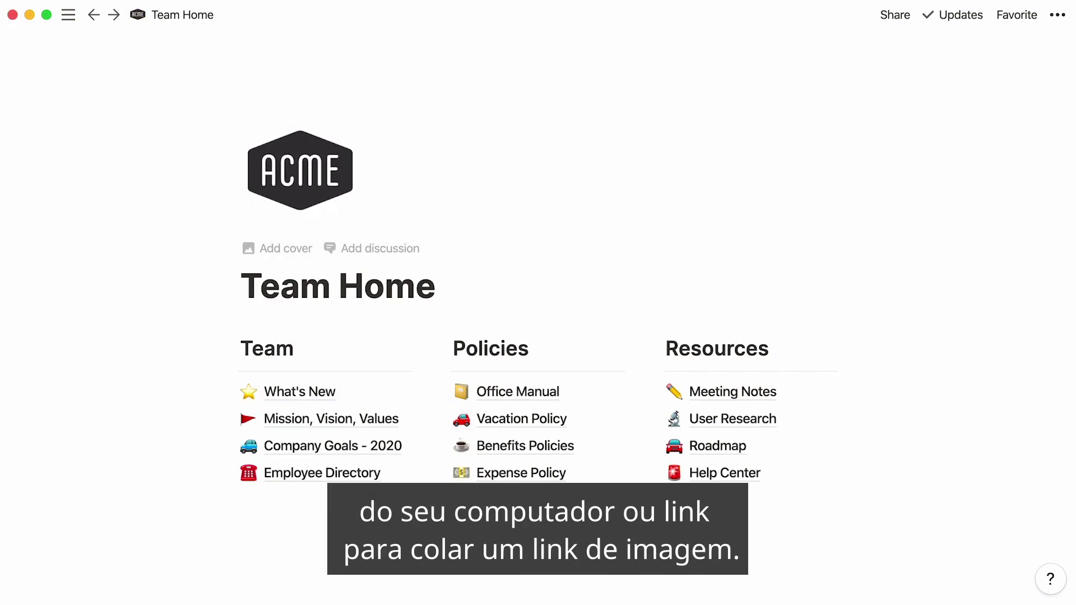
pyautogui.click(298, 185)
pyautogui.click(306, 269)
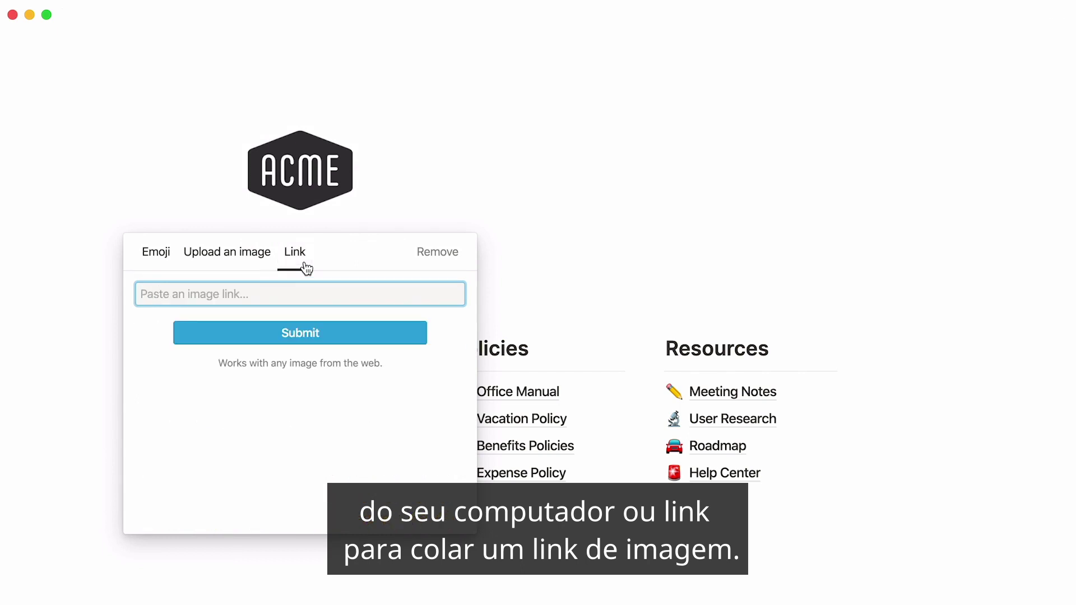
pyautogui.click(433, 172)
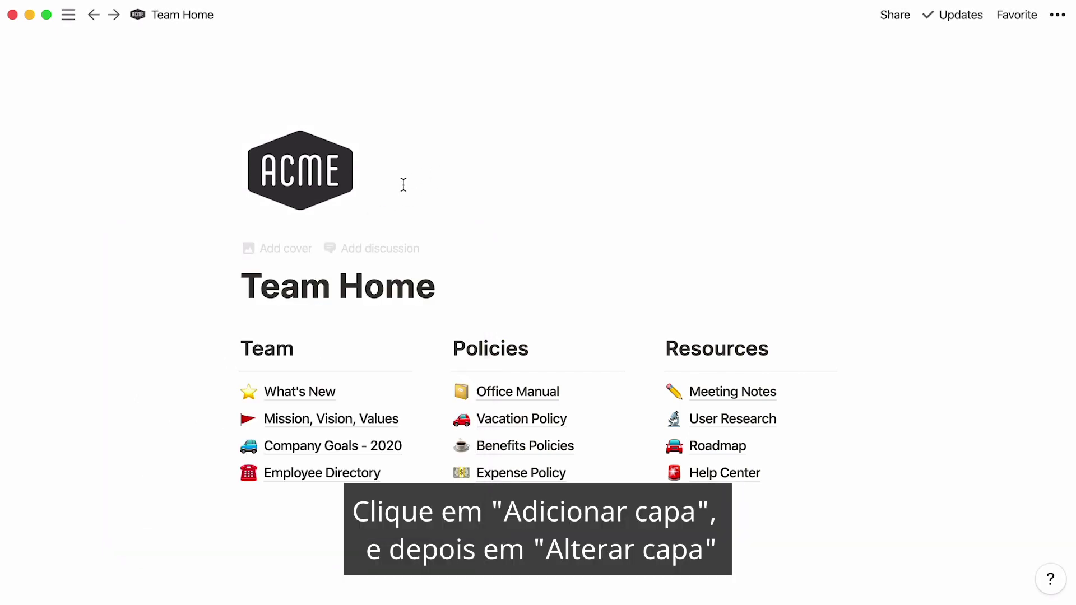
# Add a cover to Team Home and replace it with the uploaded team.jpeg photo
pyautogui.click(288, 248)
pyautogui.moveTo(563, 197)
pyautogui.click(705, 201)
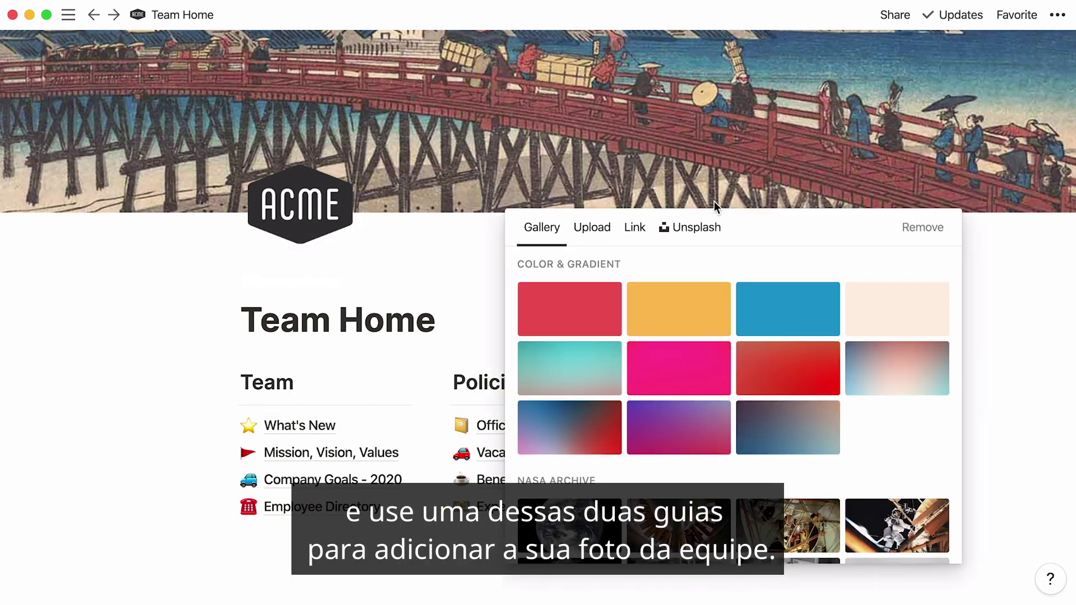
pyautogui.click(632, 231)
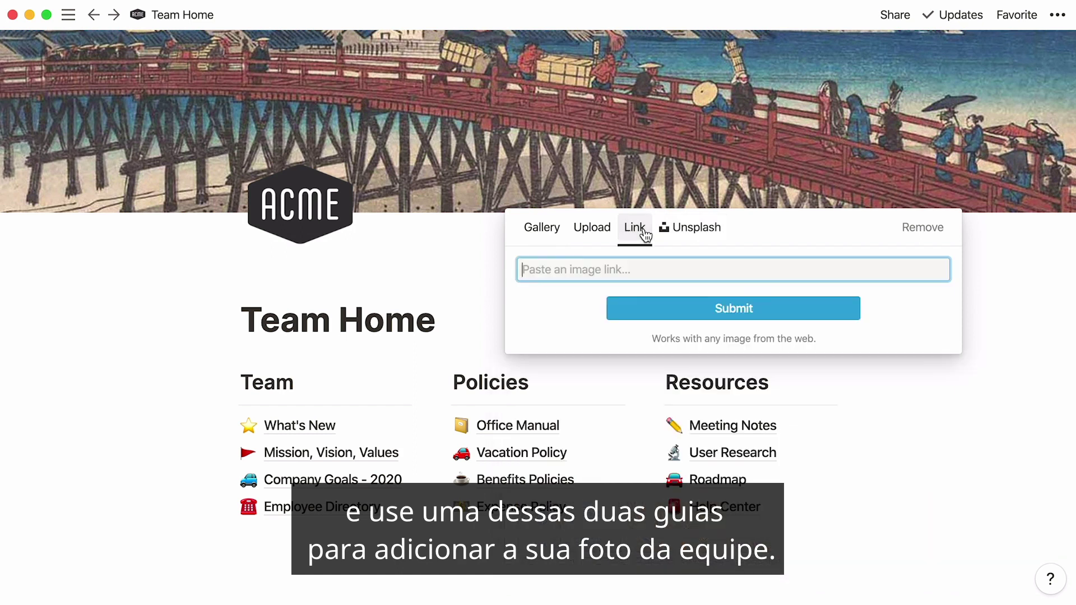
pyautogui.click(598, 233)
pyautogui.click(637, 289)
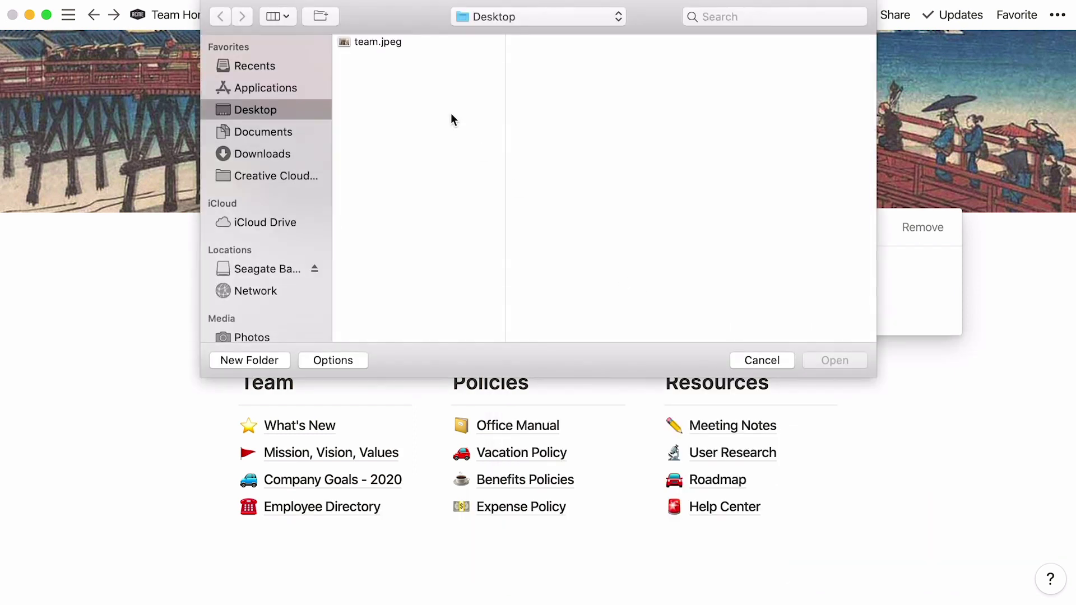
pyautogui.click(401, 41)
pyautogui.doubleClick(401, 41)
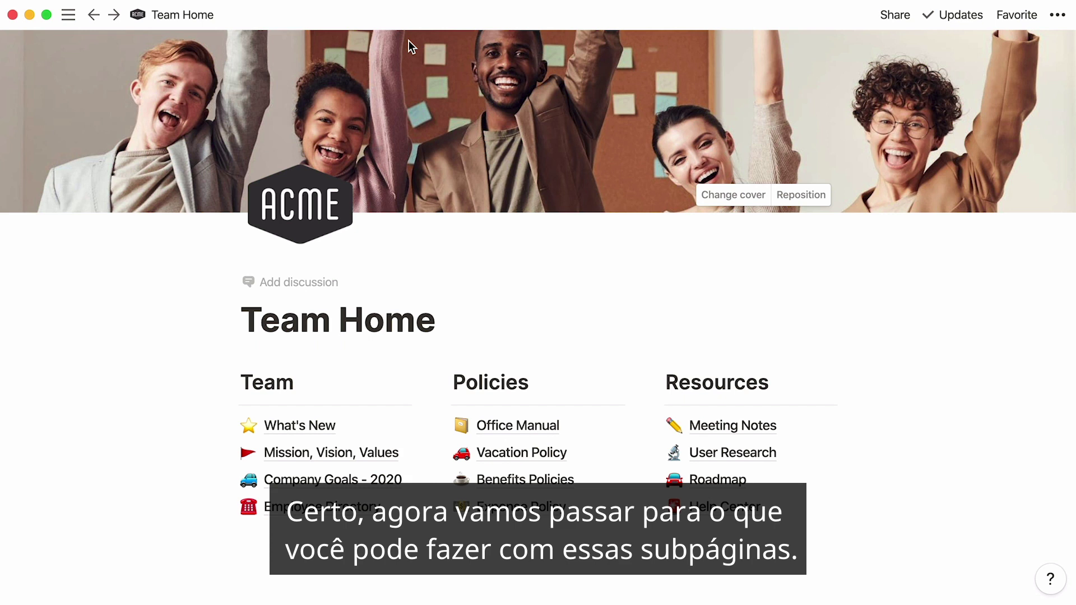
pyautogui.click(532, 451)
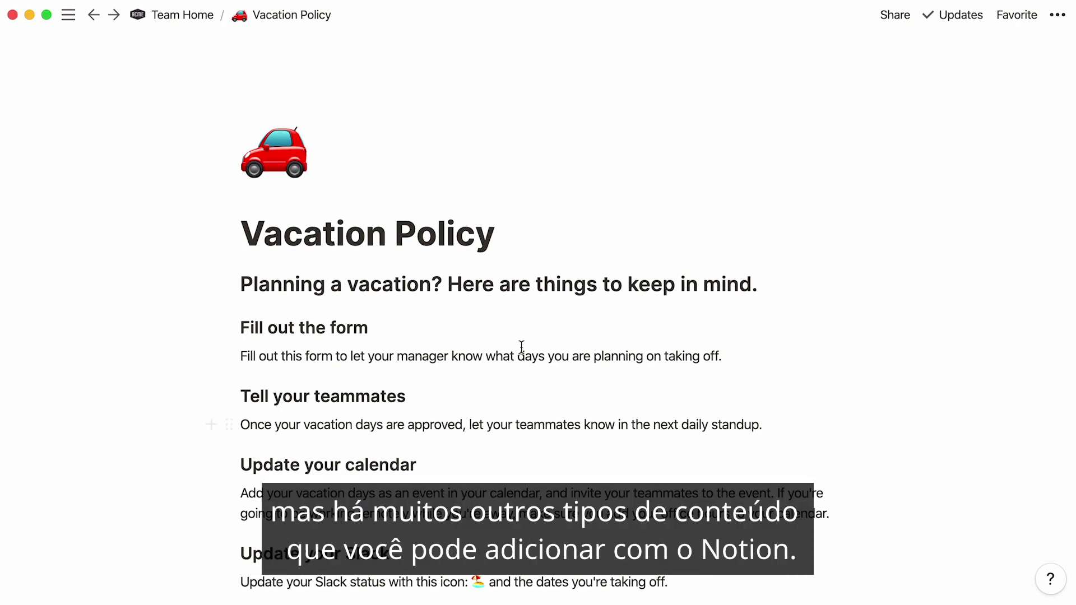
# Add a callout under the Vacation Policy title containing the pasted unlimited vacation text
pyautogui.click(523, 235)
pyautogui.press('Return')
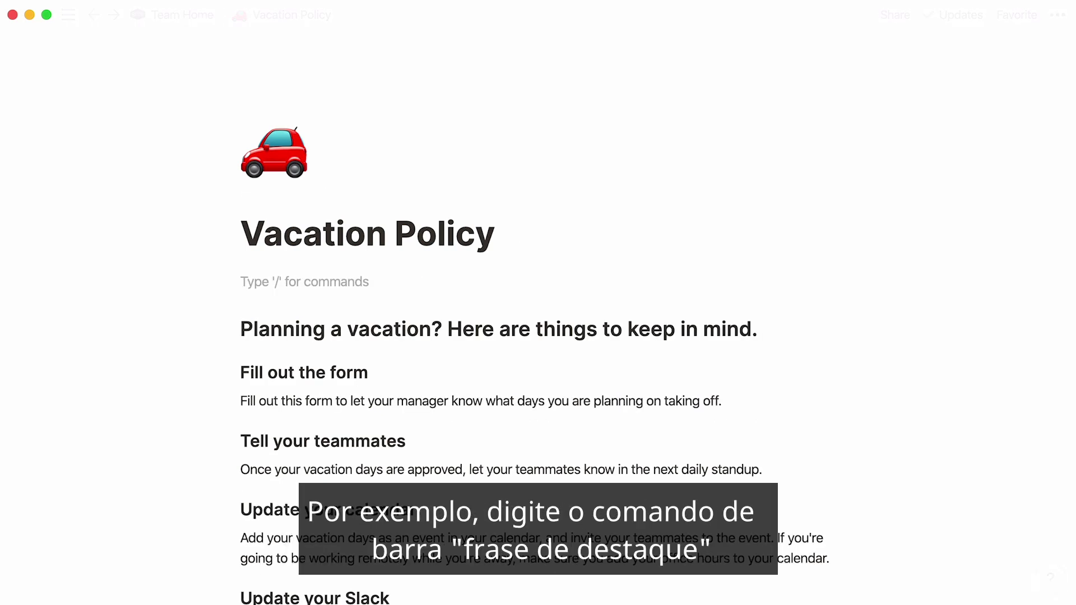
pyautogui.write('/')
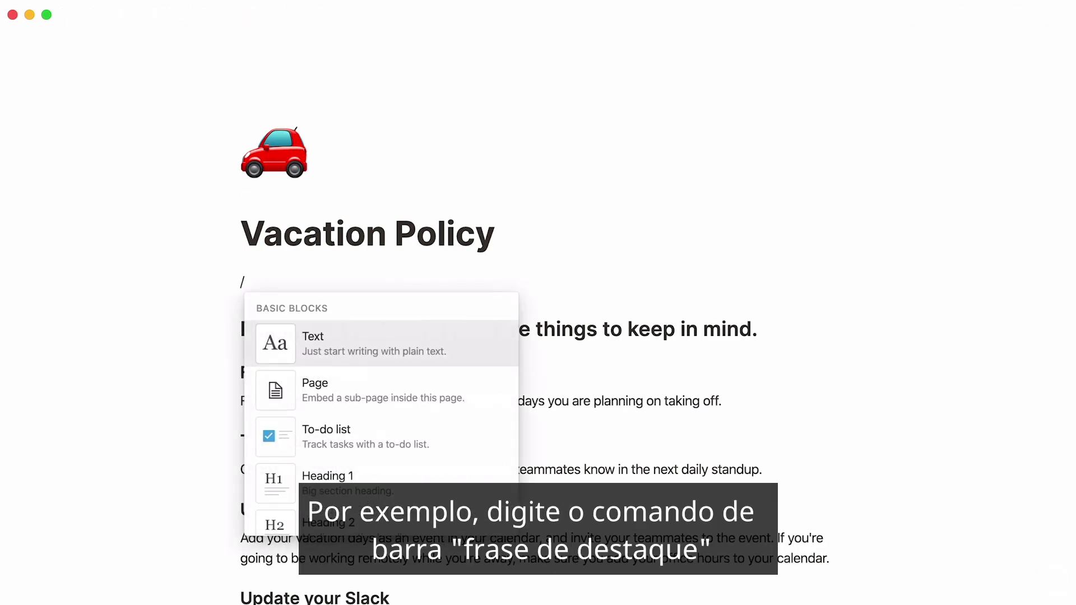
pyautogui.write('callout')
pyautogui.press('Return')
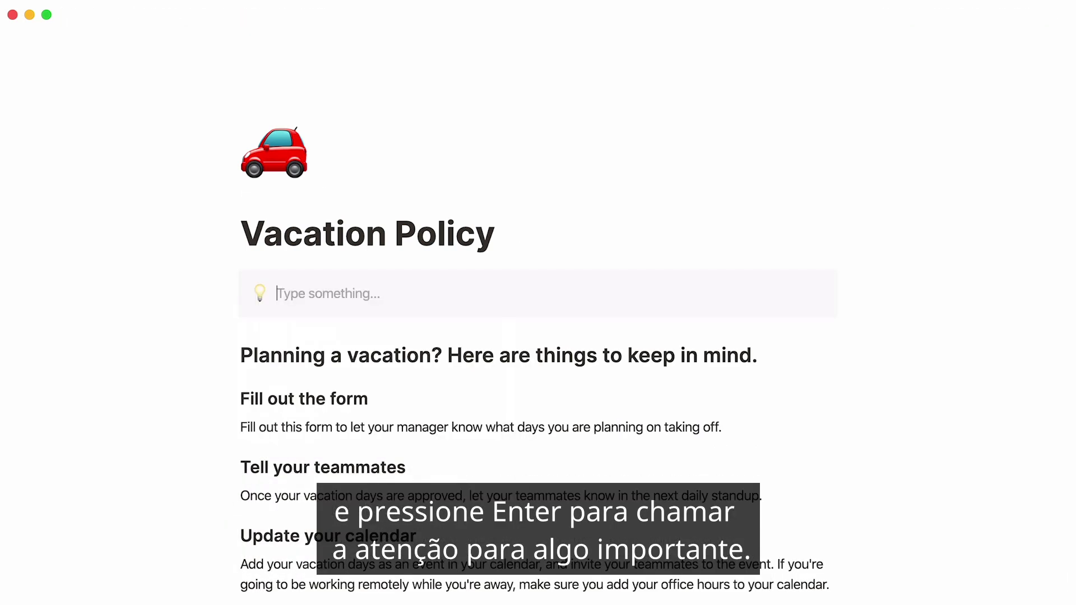
pyautogui.write("As of December 2019, Acme decided to implement unlimited vacation. This means we don't have any rules on how many weeks per year you should take off. We decided to add this to our Benefits Policies.")
# Insert a /toc table of contents below the title and follow its 'Update your calendar' link
pyautogui.click(521, 233)
pyautogui.press('Return')
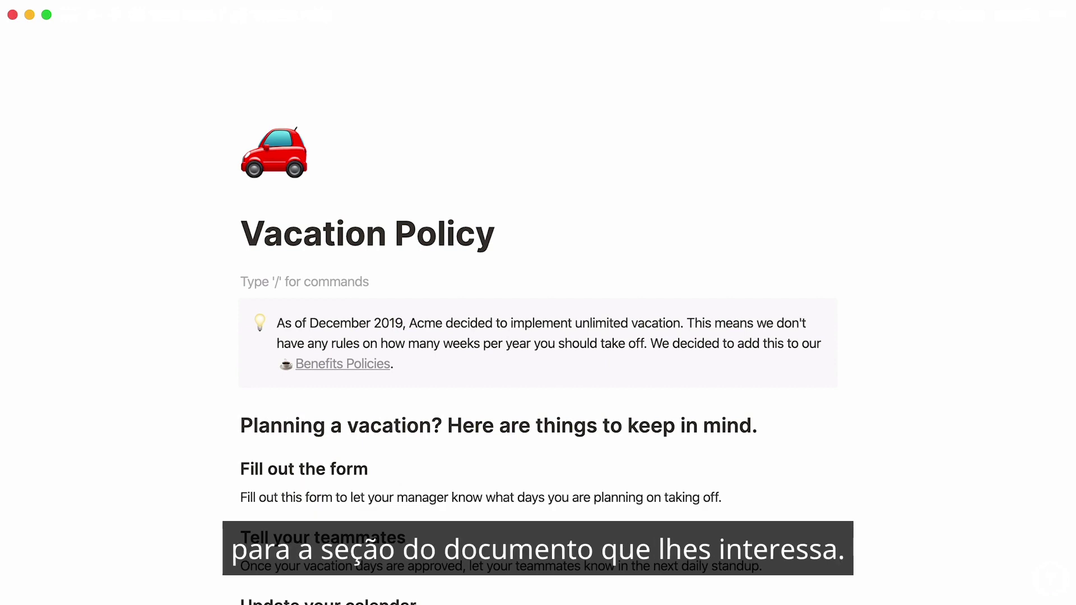
pyautogui.write('/')
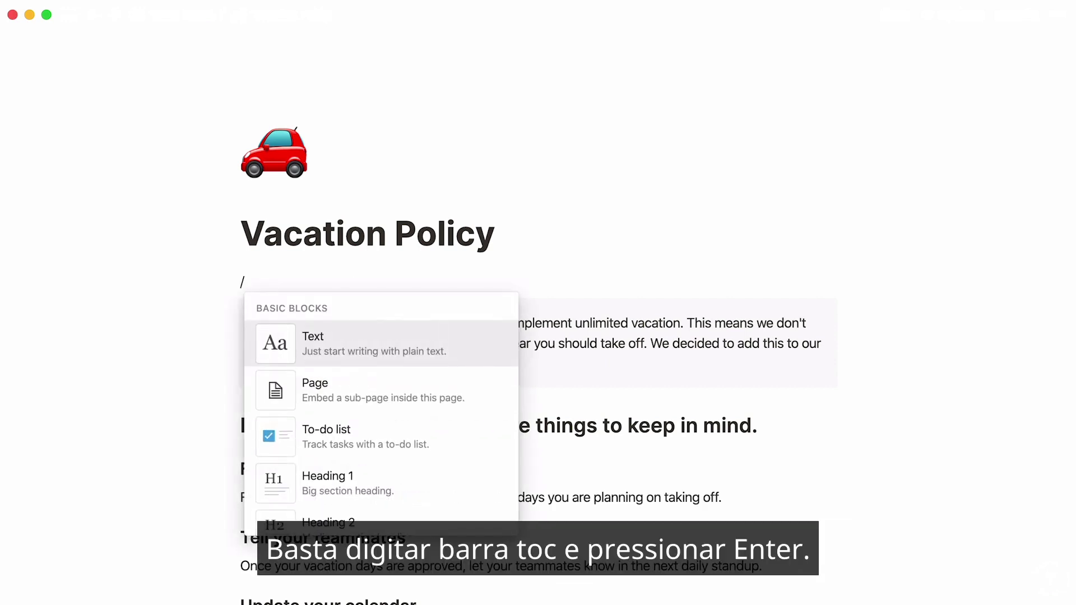
pyautogui.write('toc')
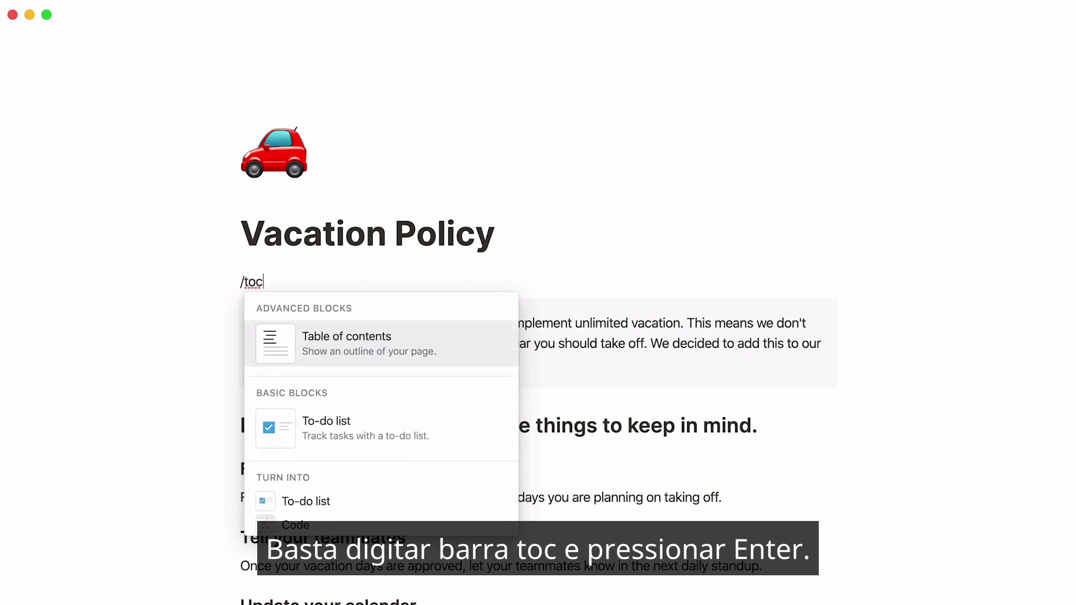
pyautogui.press('Return')
pyautogui.click(342, 357)
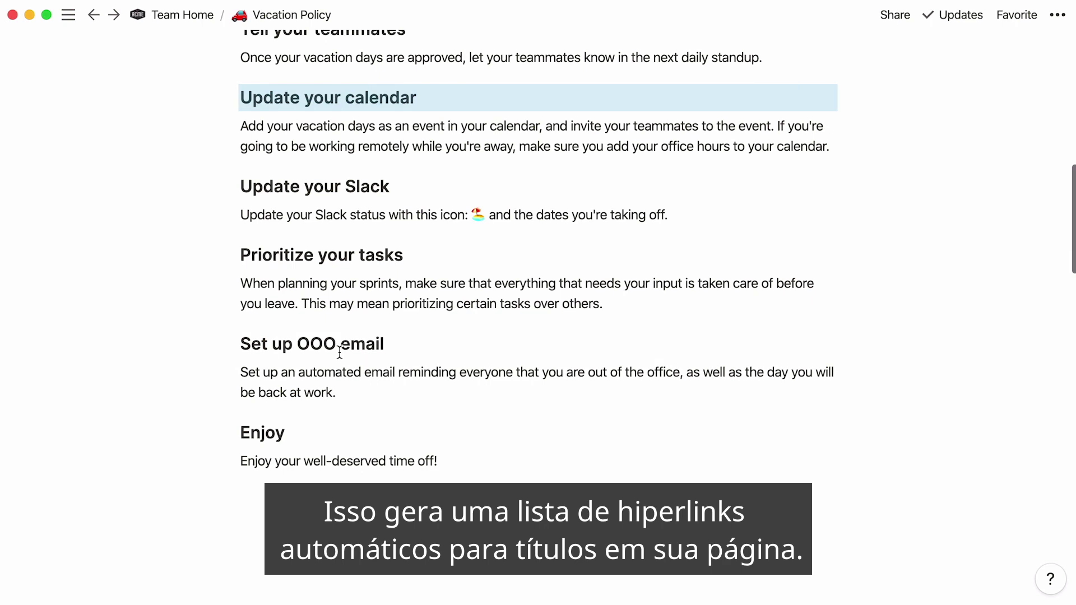
pyautogui.scroll(15, 339, 352)
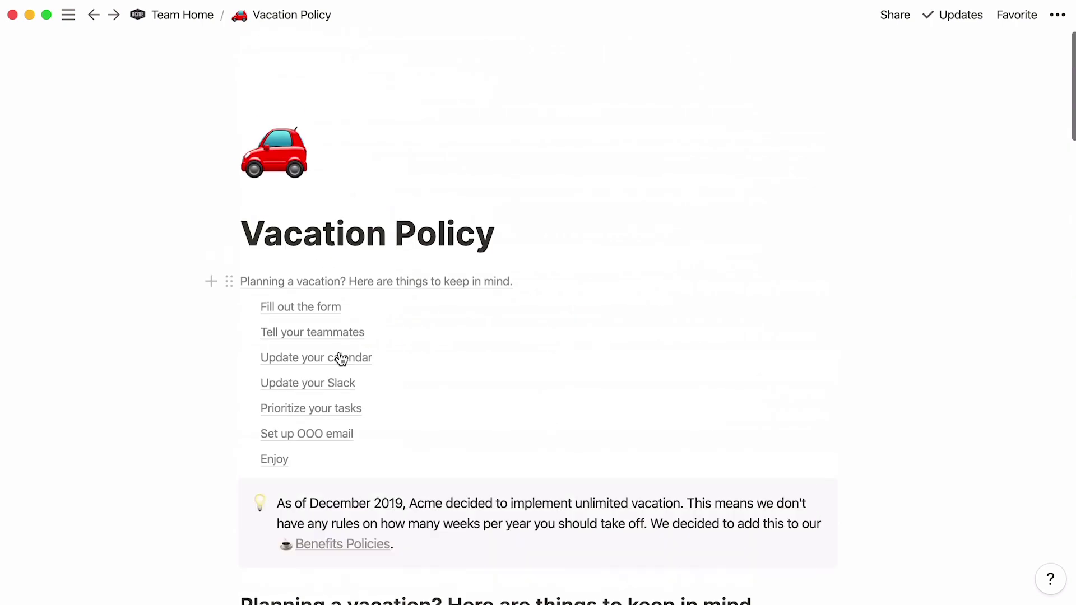
pyautogui.click(310, 431)
pyautogui.scroll(-5, 106, 537)
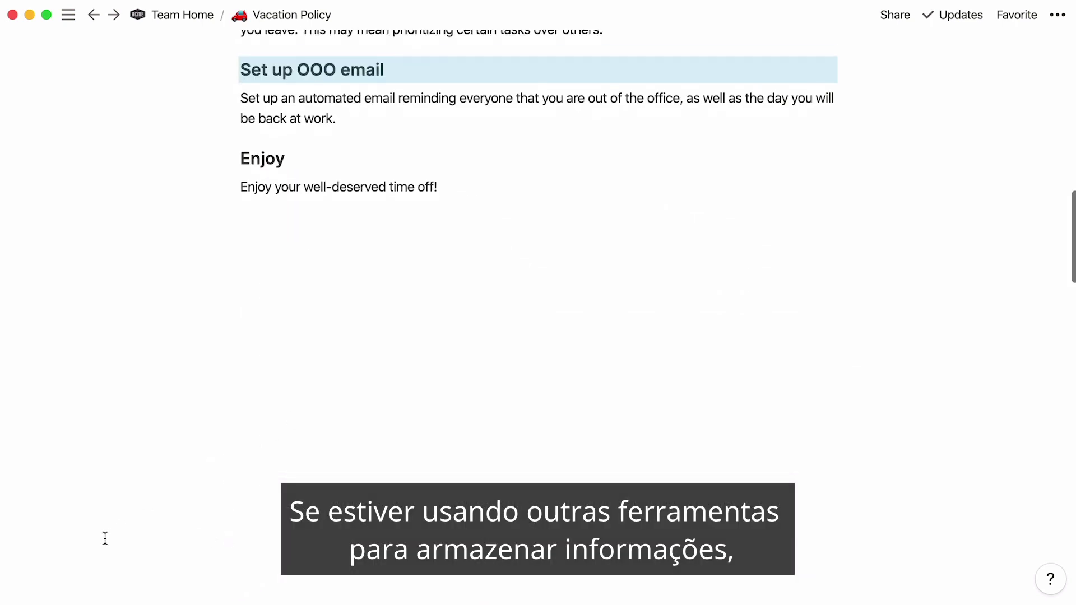
pyautogui.scroll(-8, 105, 538)
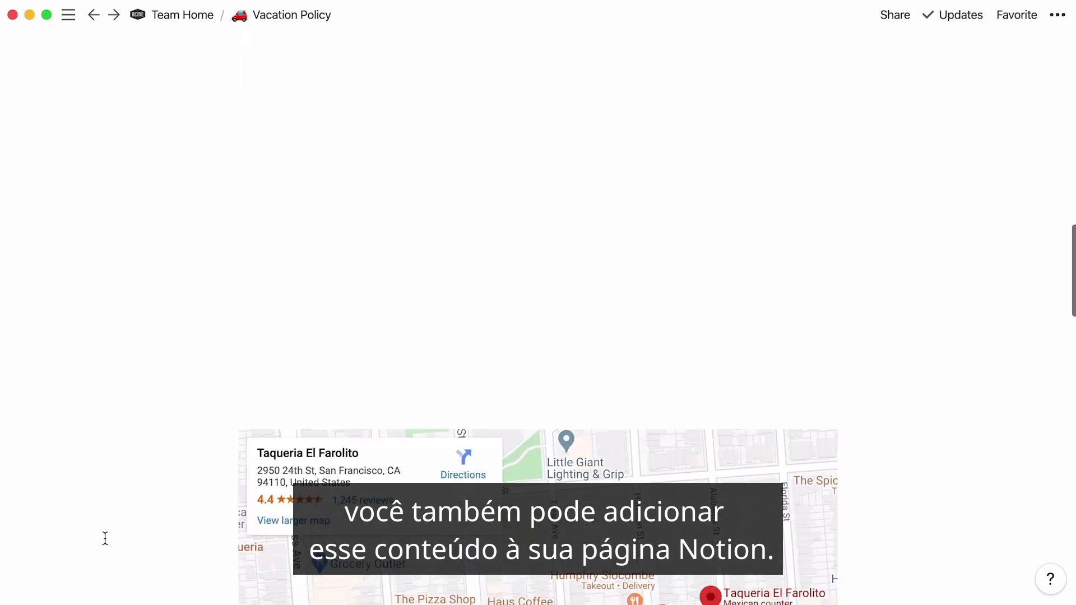
pyautogui.scroll(-5, 105, 538)
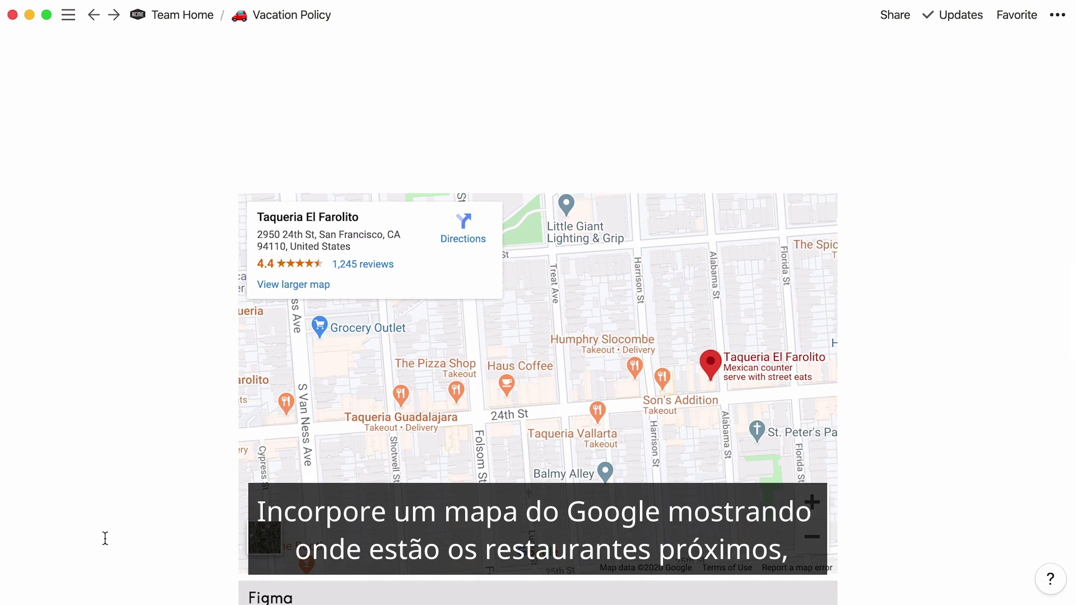
pyautogui.scroll(-8, 105, 538)
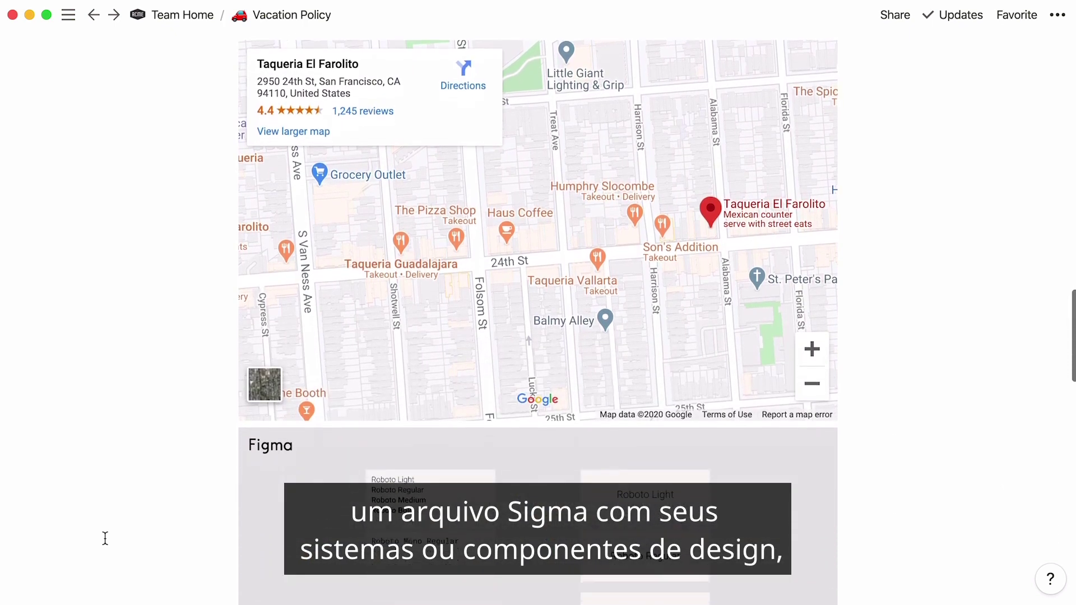
pyautogui.scroll(-10, 106, 538)
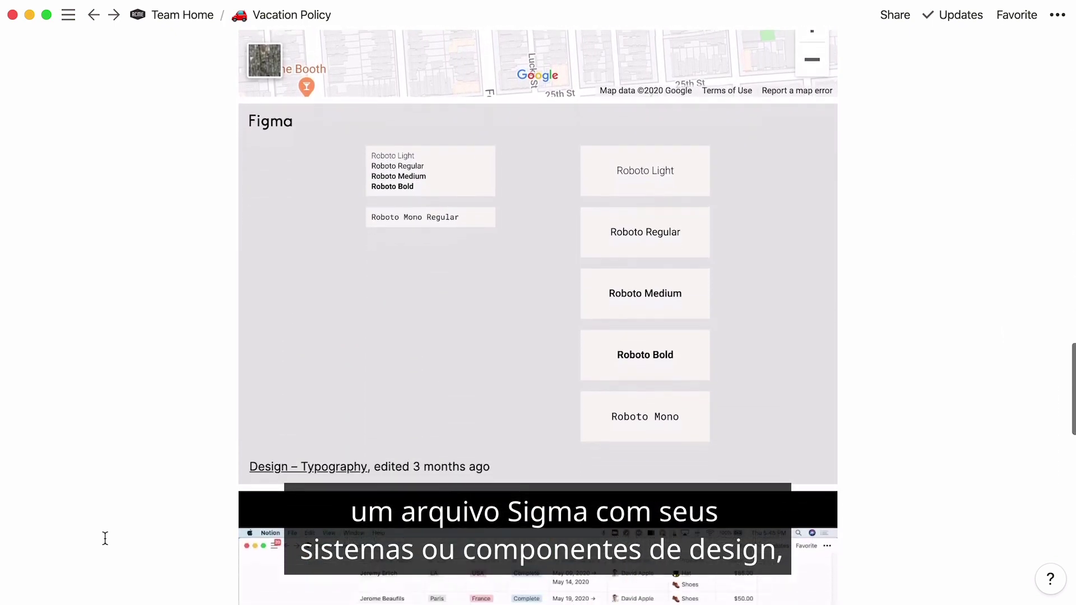
pyautogui.scroll(-12, 105, 537)
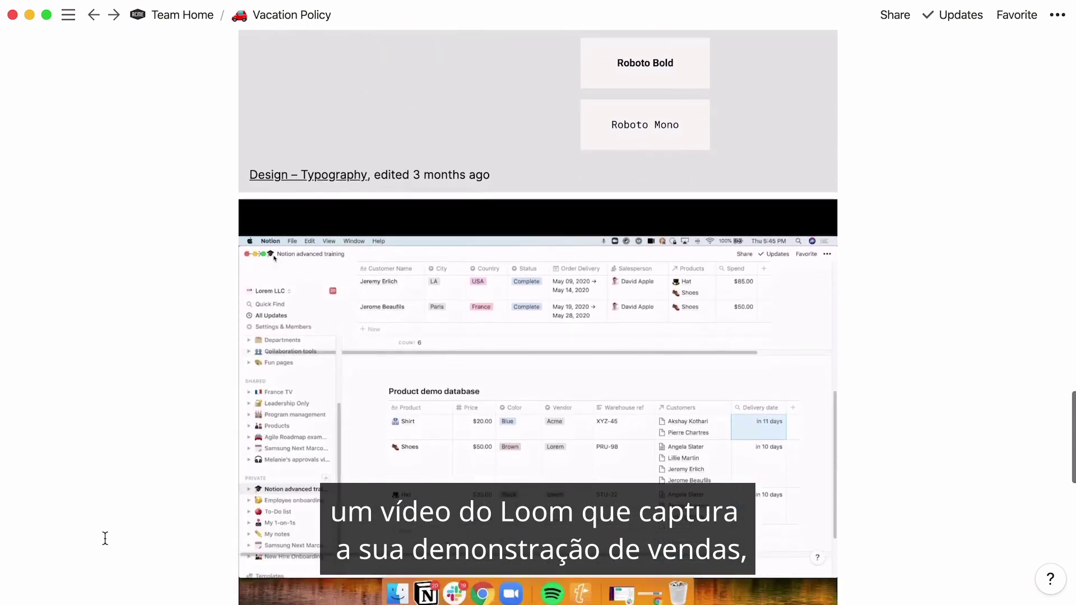
pyautogui.scroll(-7, 106, 538)
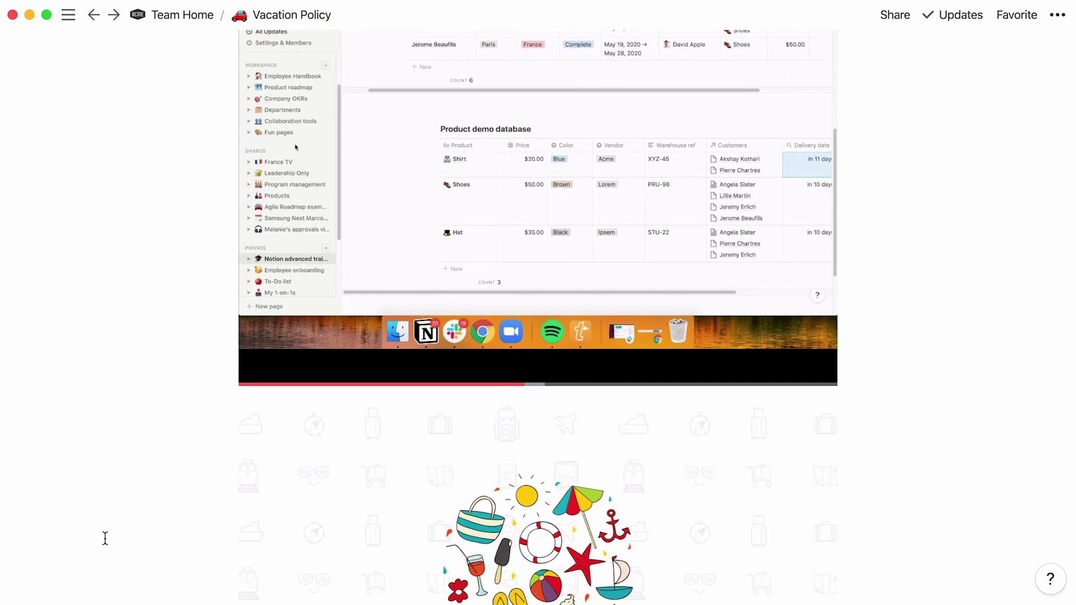
pyautogui.scroll(-5, 106, 538)
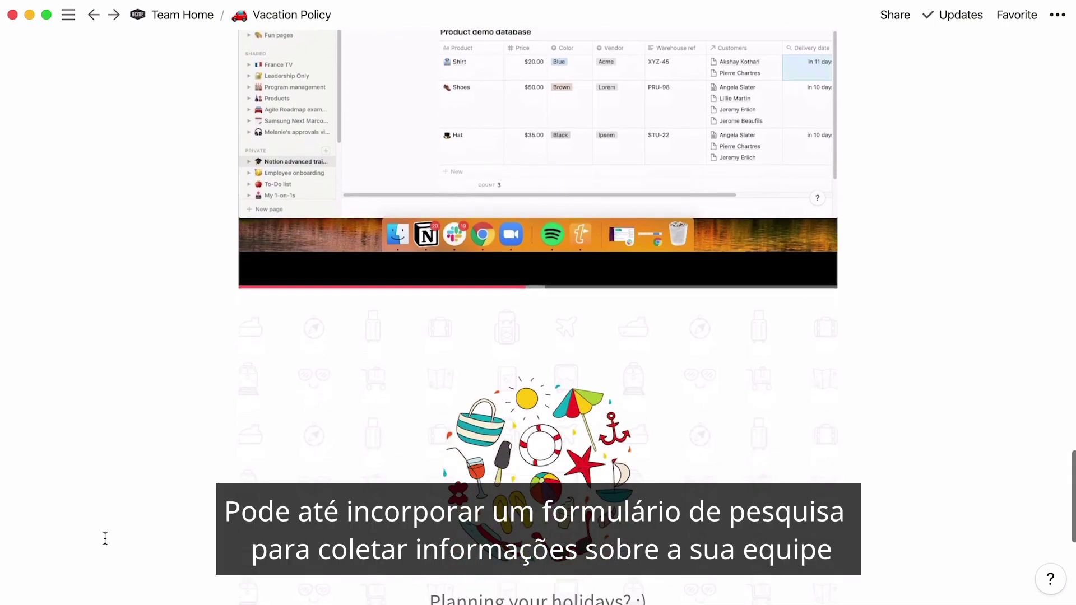
pyautogui.scroll(-5, 106, 538)
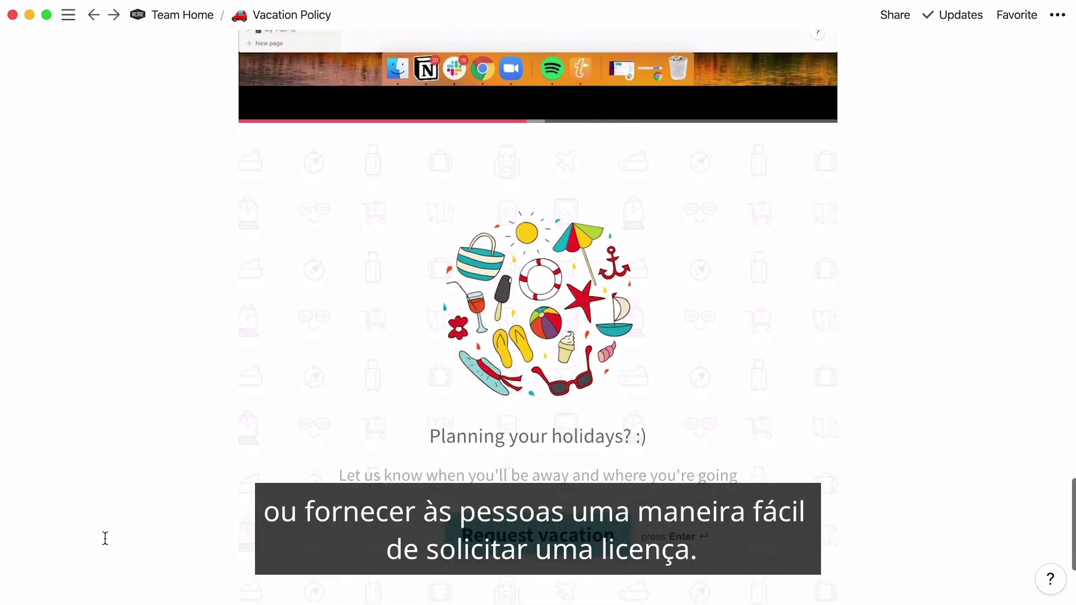
pyautogui.scroll(-3, 105, 538)
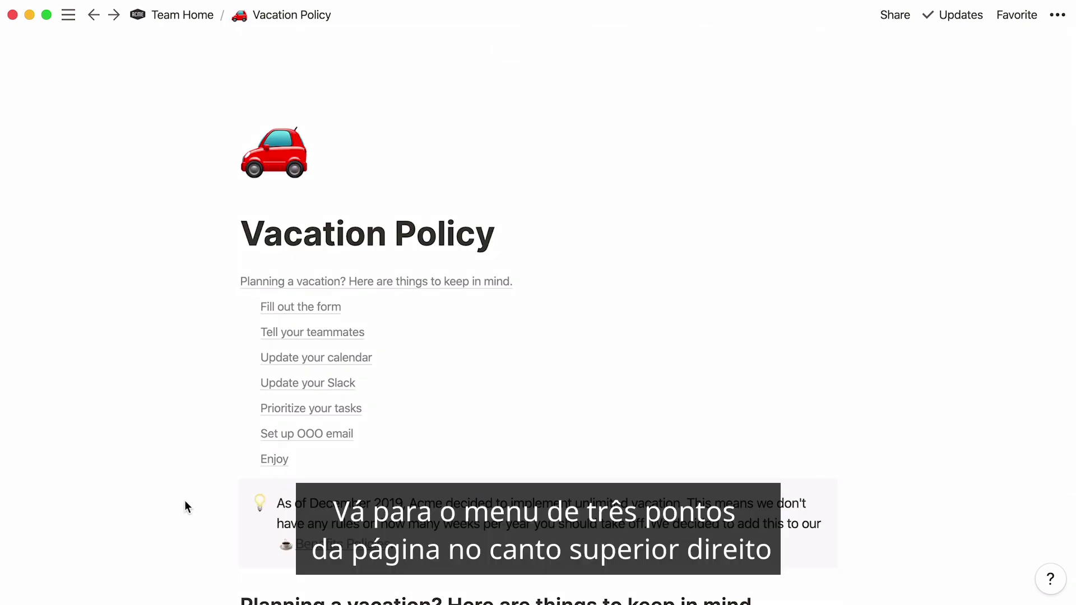
# Turn on Page lock for Vacation Policy, unlock it again, and place the cursor after the title
pyautogui.click(1058, 16)
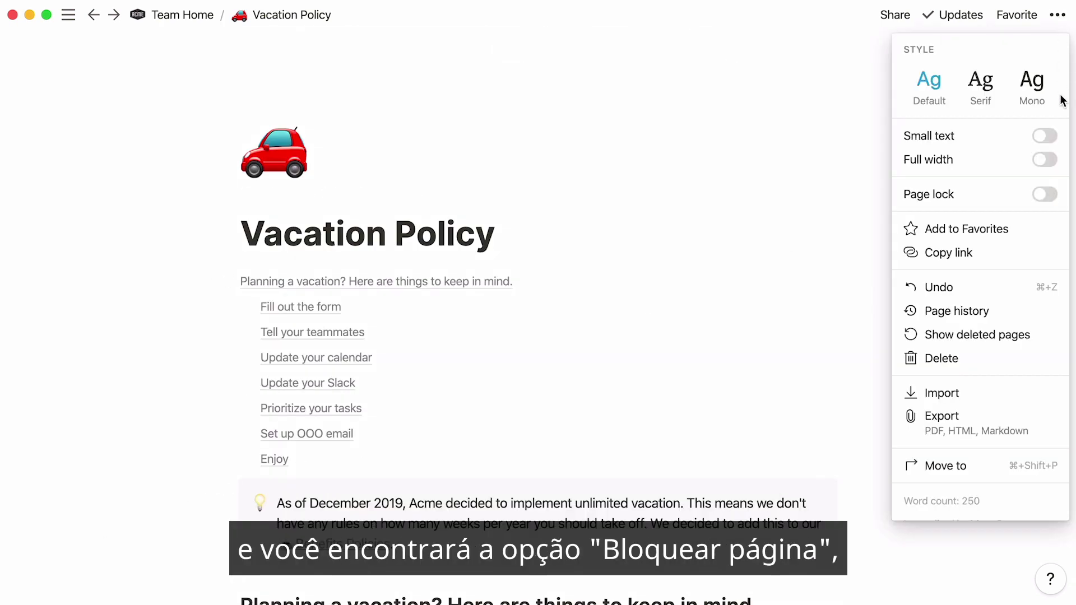
pyautogui.click(1052, 195)
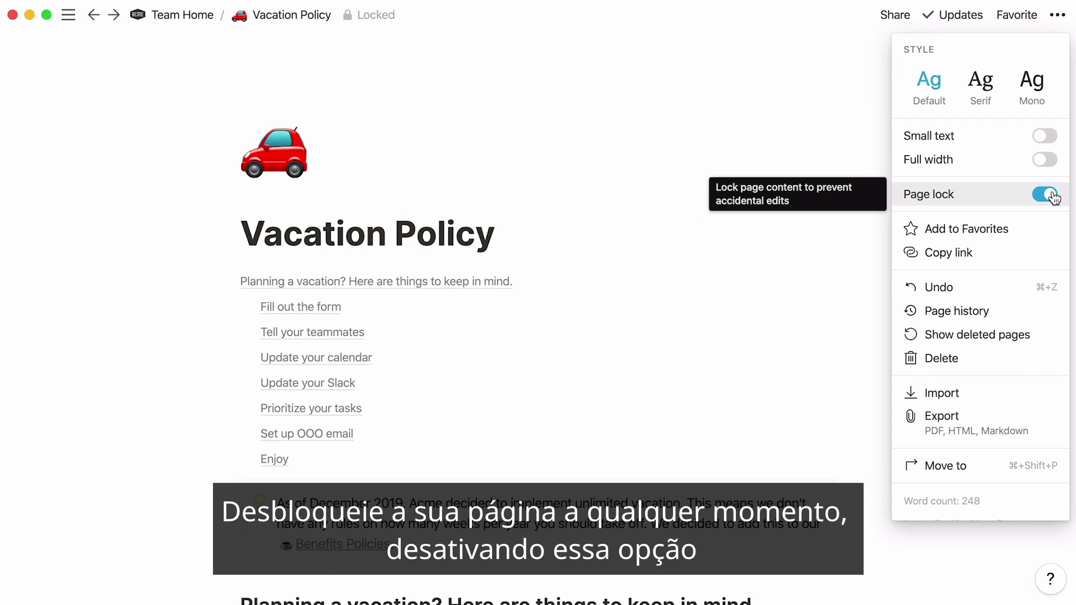
pyautogui.click(375, 17)
pyautogui.click(375, 17)
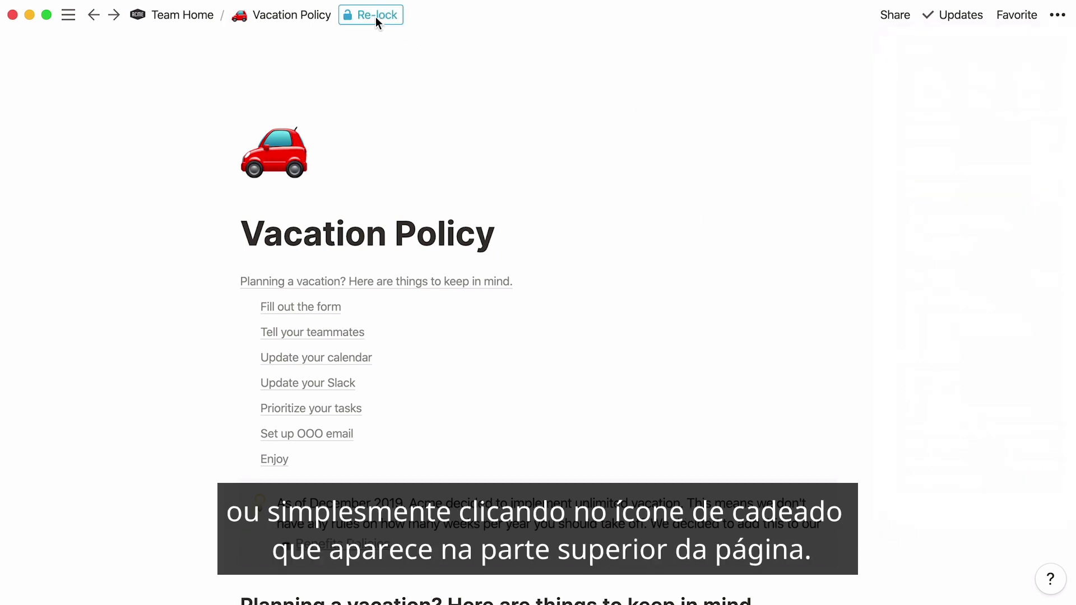
pyautogui.click(502, 231)
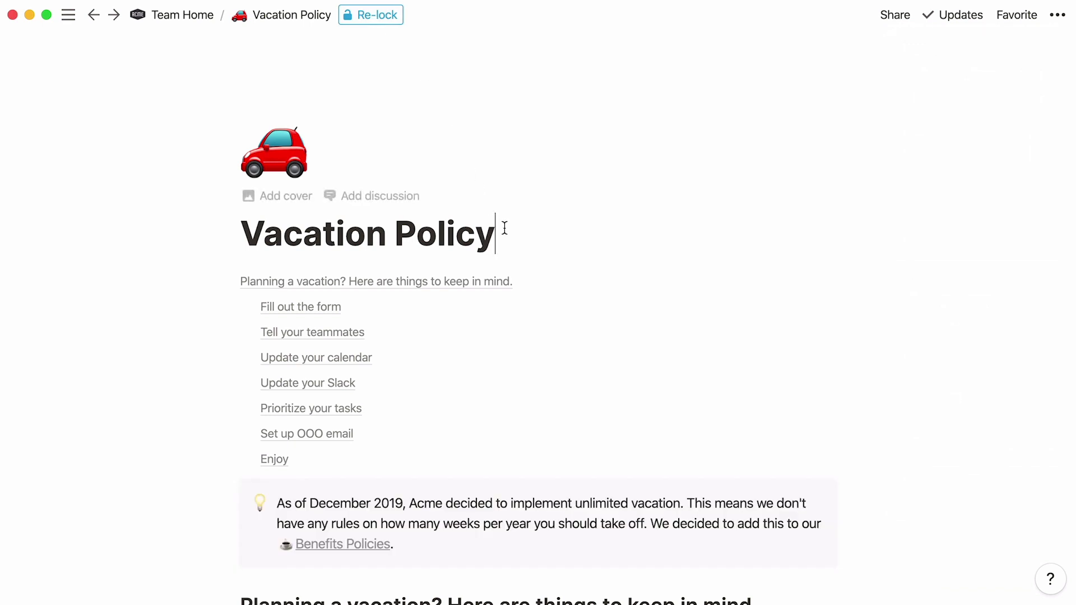
pyautogui.press('Return')
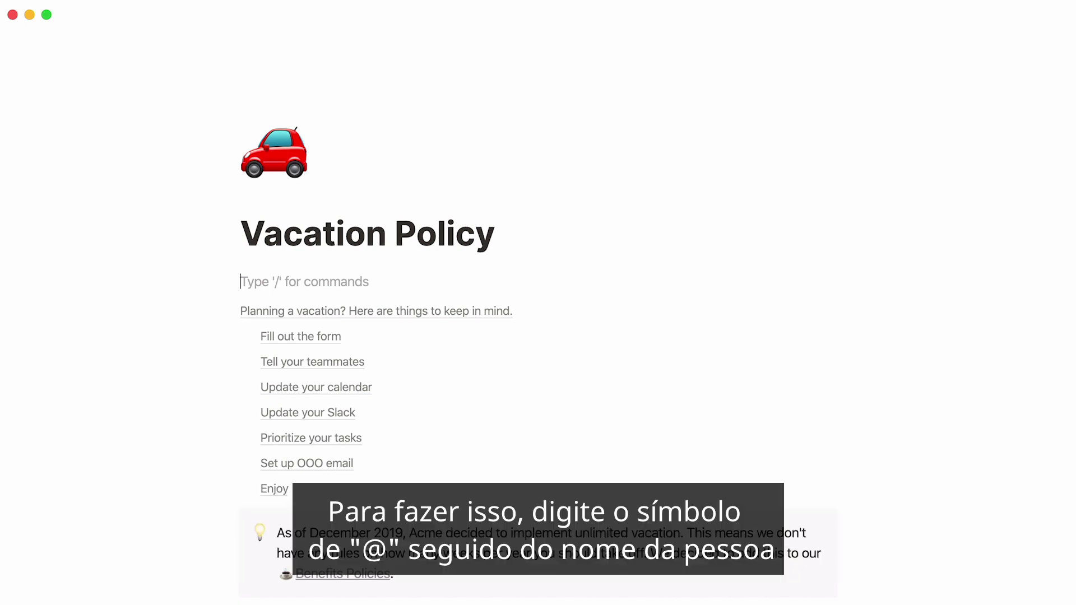
pyautogui.write('@')
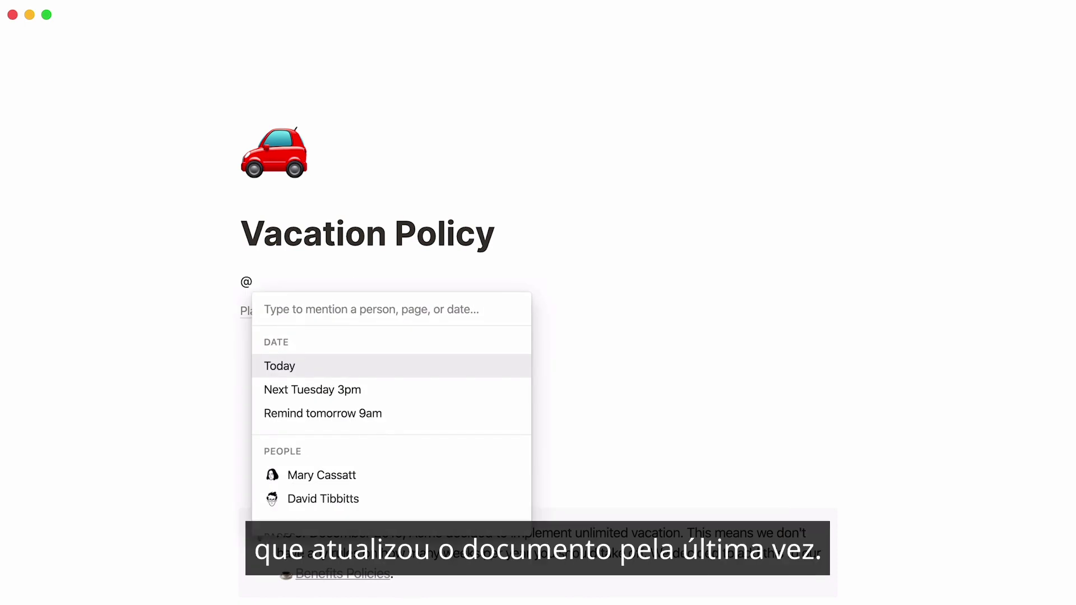
pyautogui.write('mary')
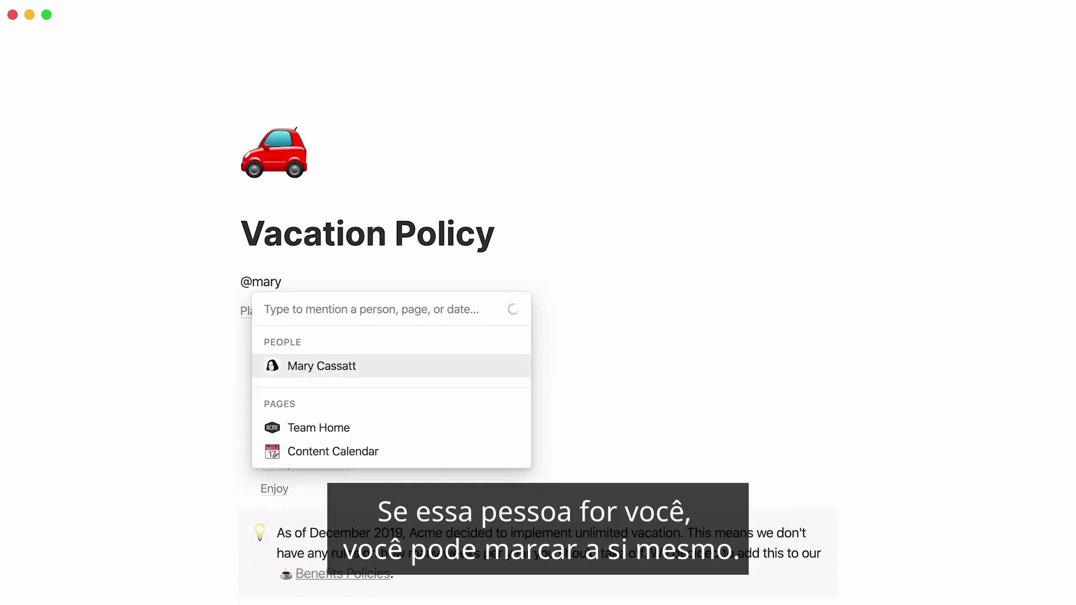
pyautogui.press('Return')
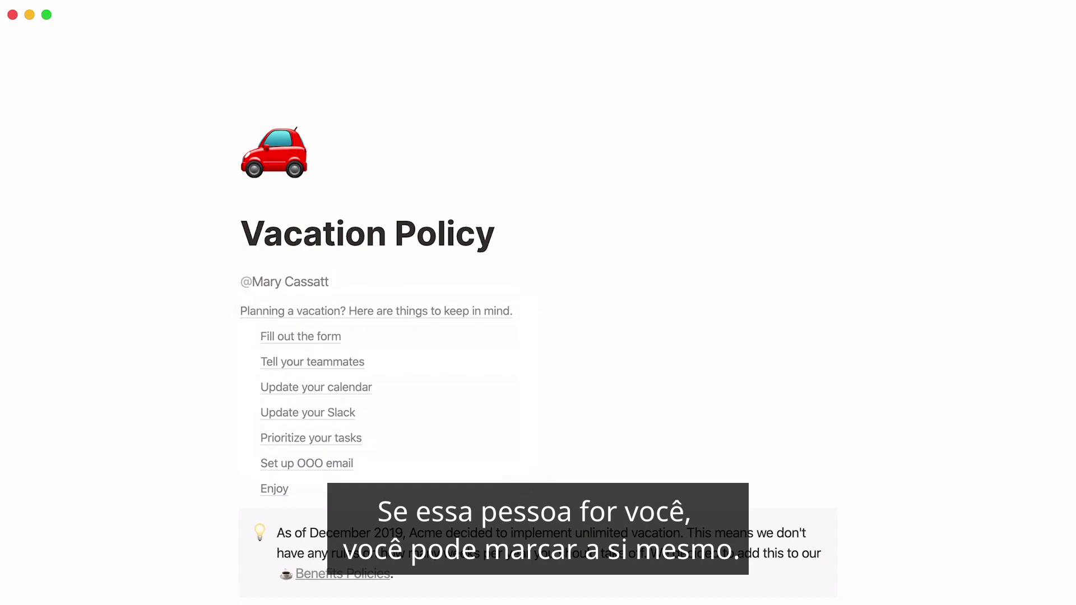
pyautogui.write('last ')
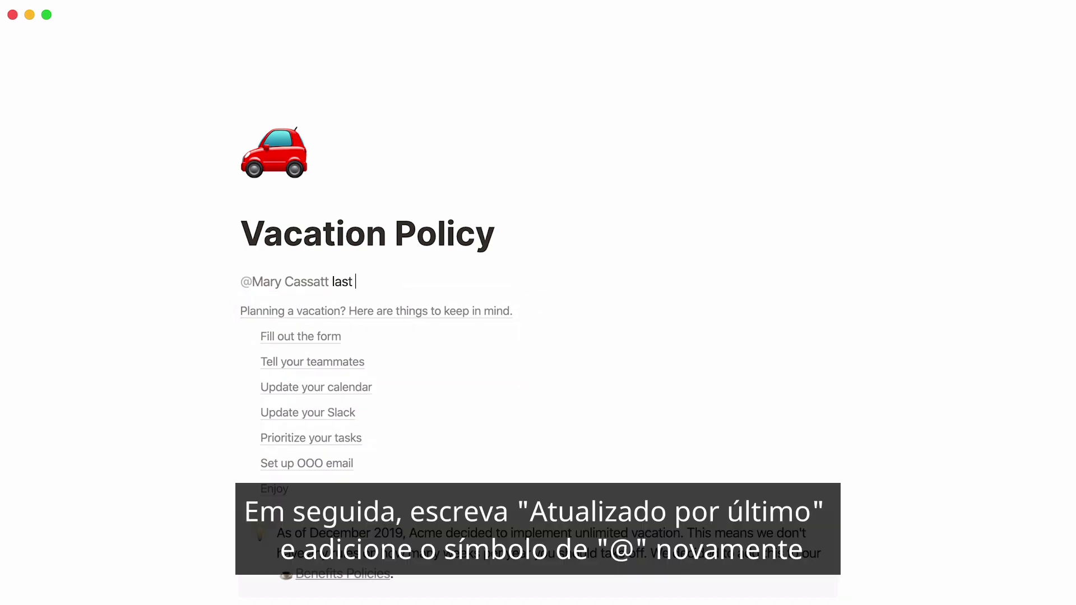
pyautogui.write('updated @')
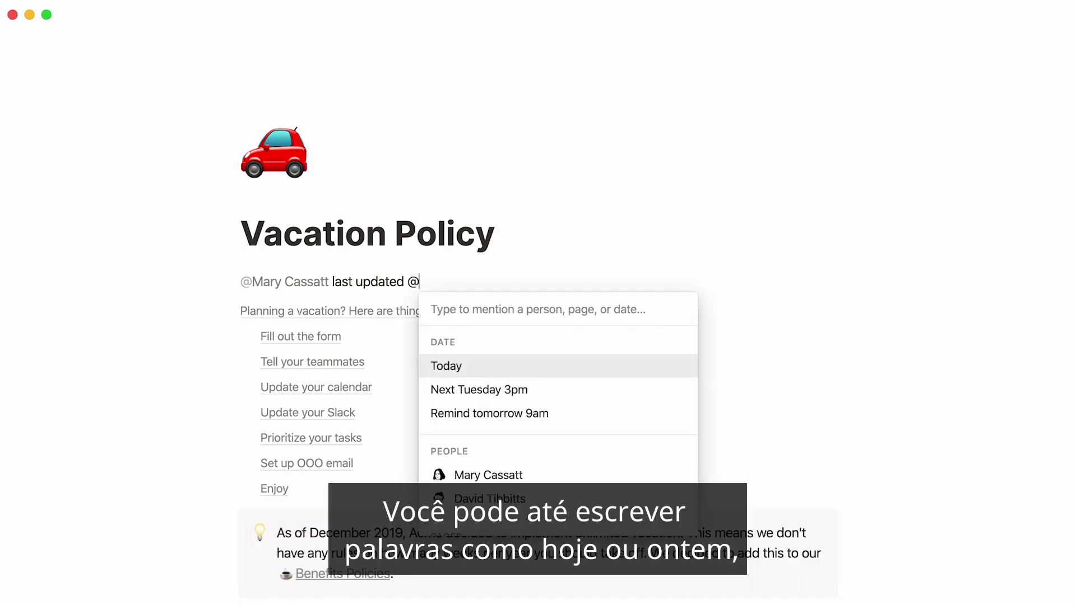
pyautogui.write('today')
pyautogui.press('Return')
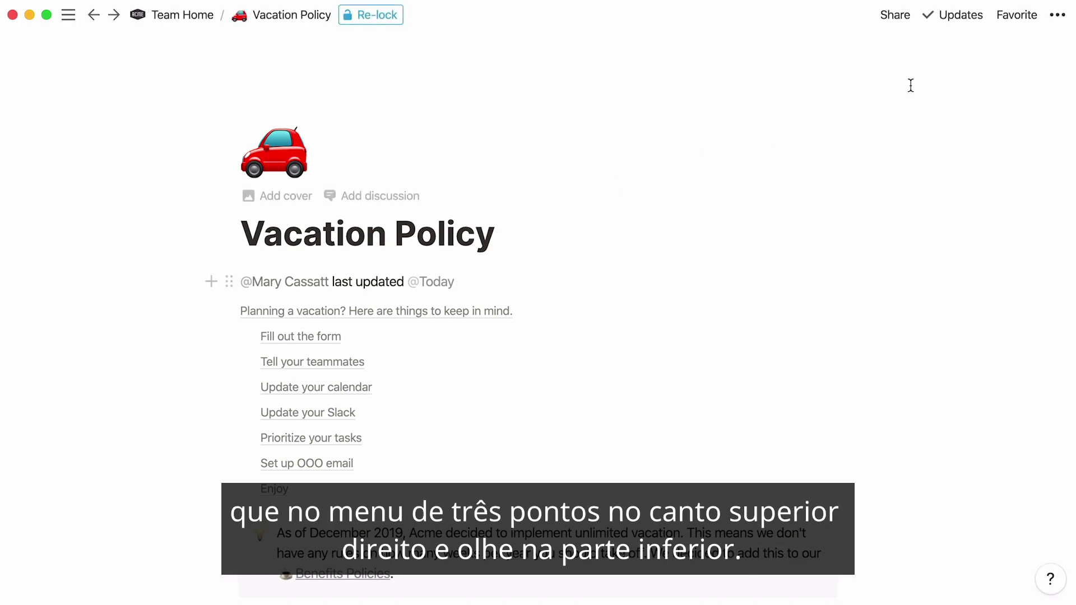
# Check the Last edited details at the bottom of the page options, then return to Team Home
pyautogui.click(1058, 17)
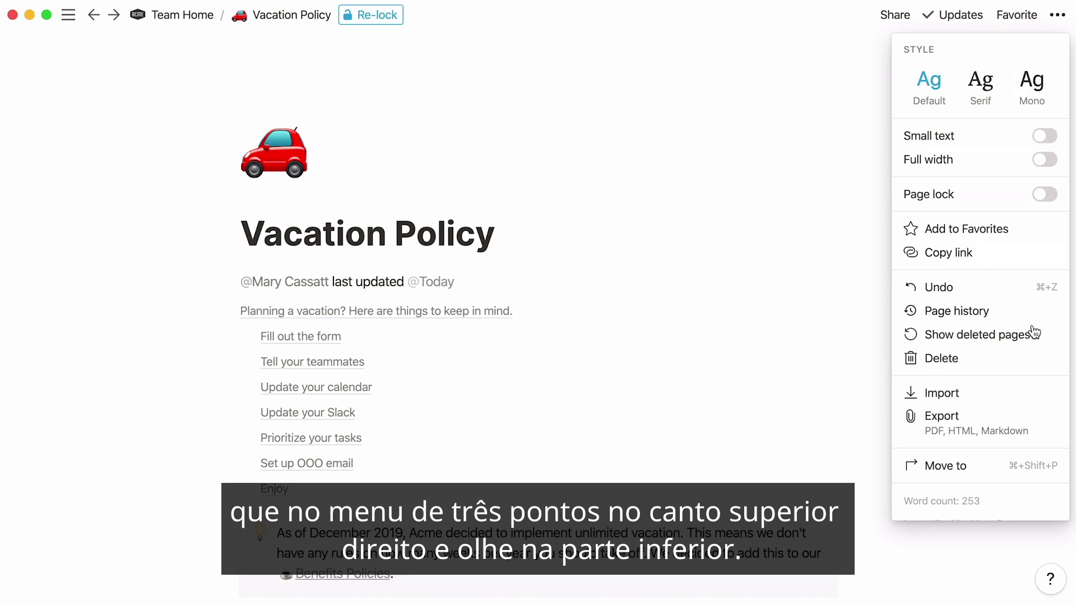
pyautogui.scroll(-2, 1003, 473)
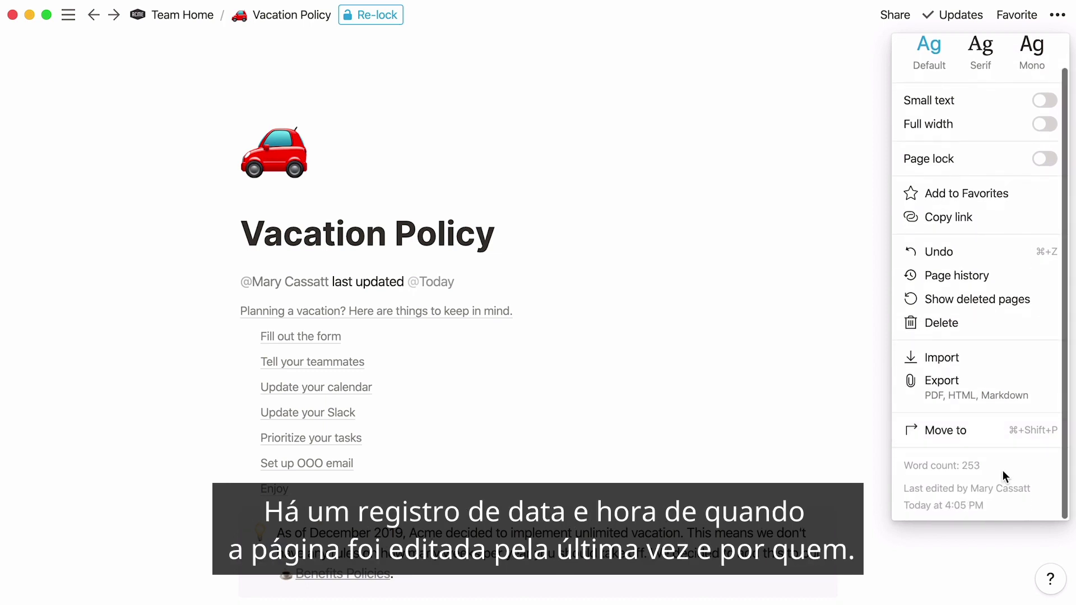
pyautogui.moveTo(1019, 508)
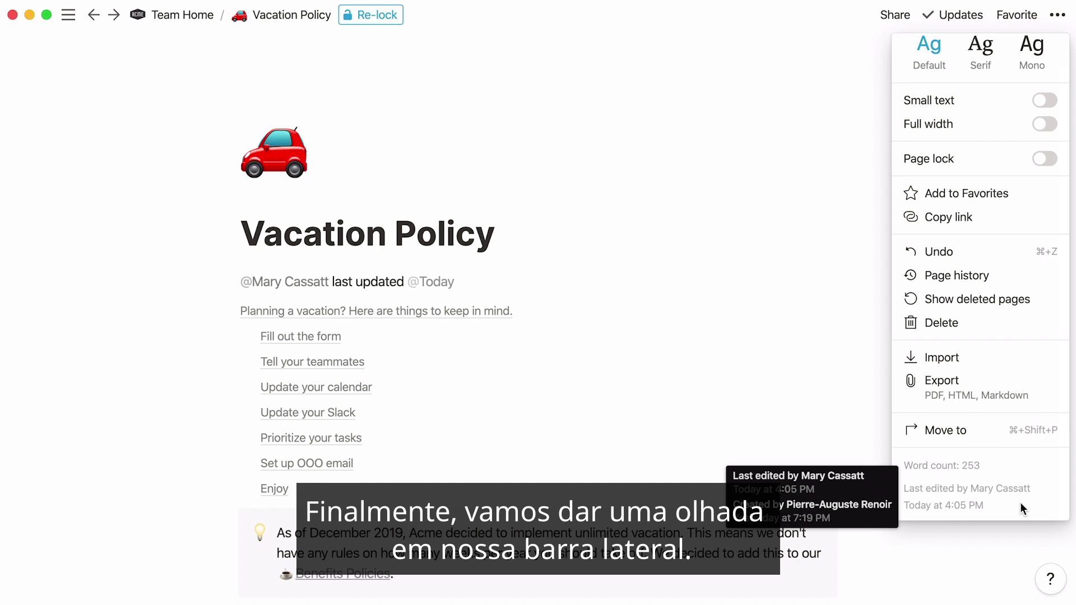
pyautogui.click(68, 15)
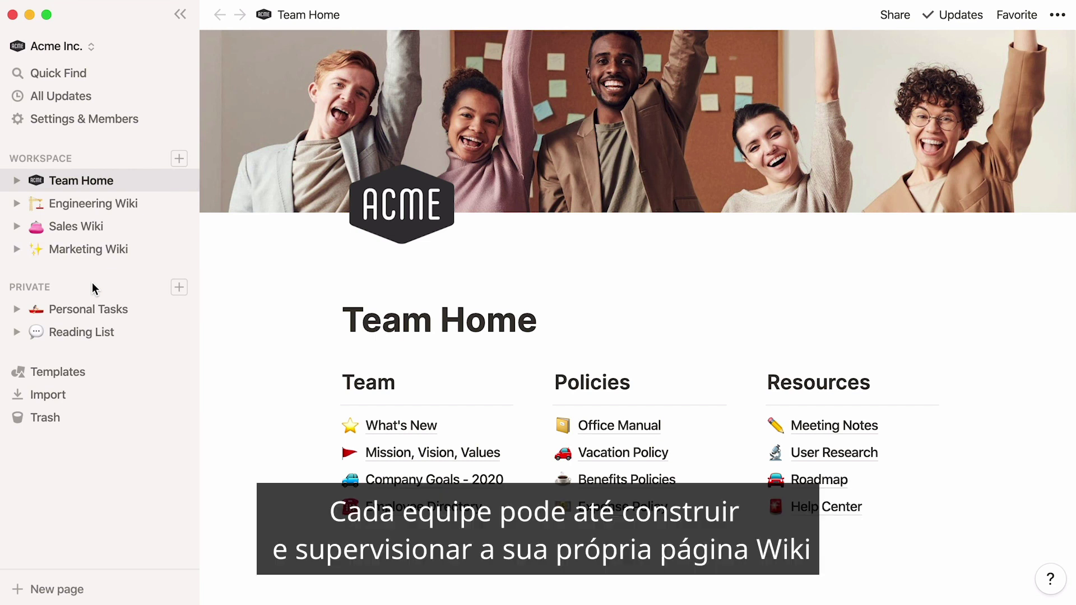
# Browse Engineering Wiki and Sales Wiki from the sidebar, ending on Marketing Wiki
pyautogui.click(147, 212)
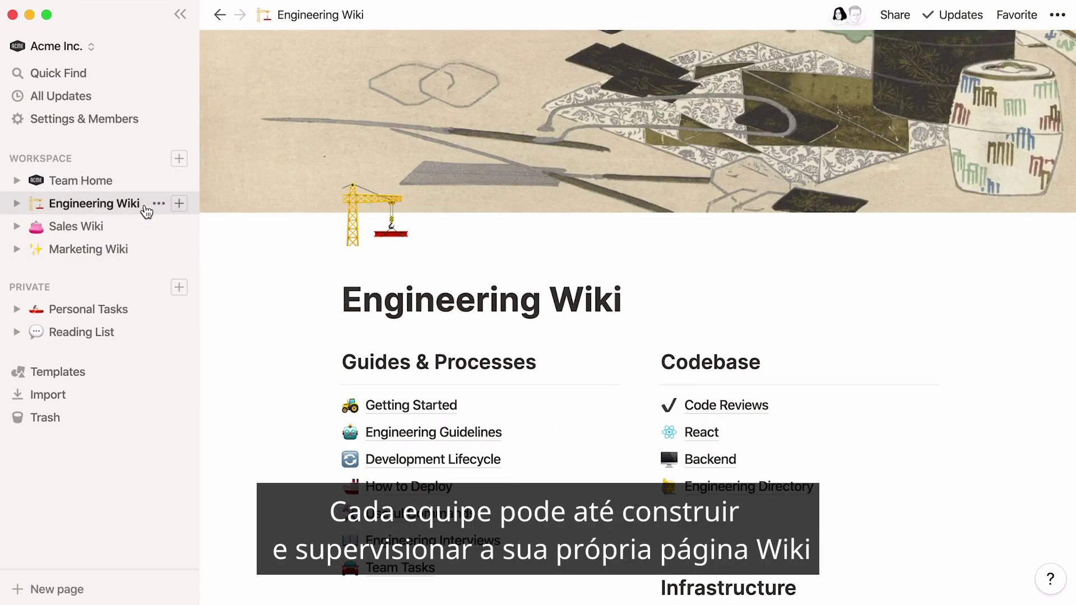
pyautogui.click(140, 230)
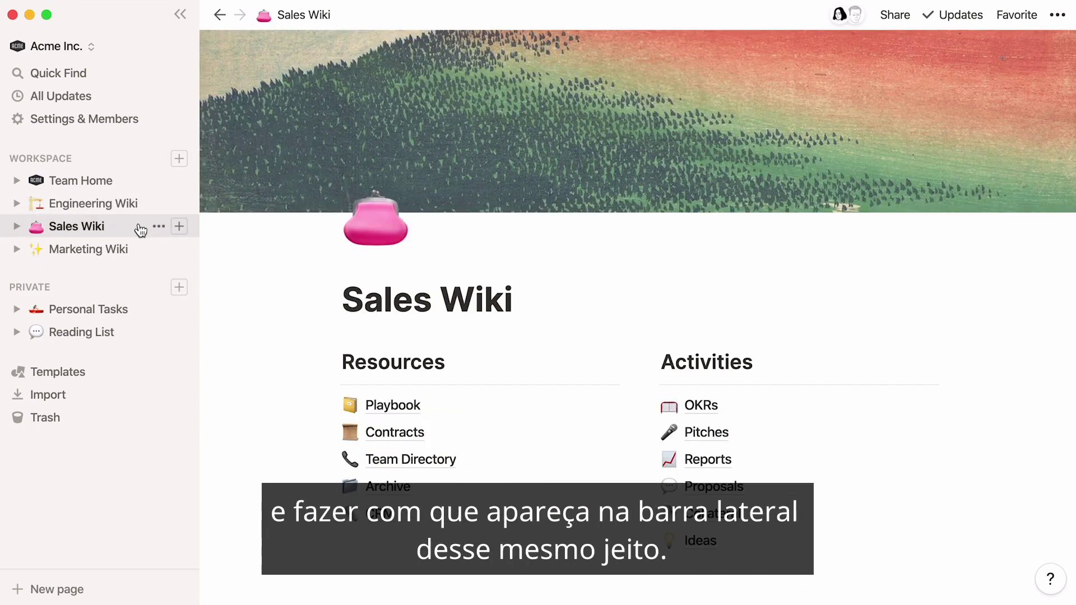
pyautogui.click(142, 252)
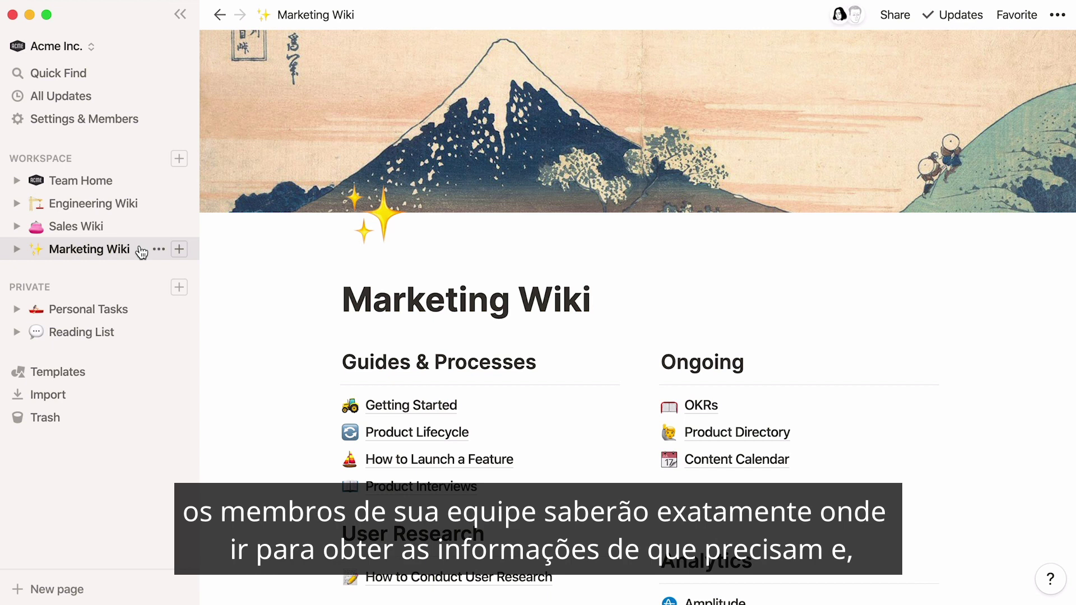
# Search 'content' to open Content Calendar, then go back to Team Home and hide the sidebar
pyautogui.click(138, 74)
pyautogui.write('content')
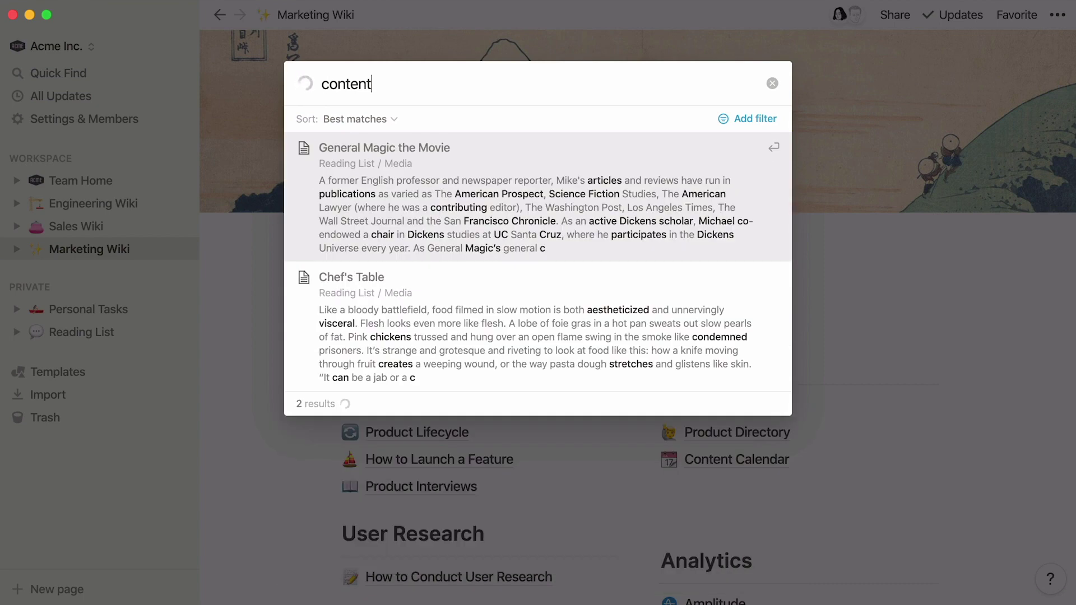
pyautogui.click(418, 167)
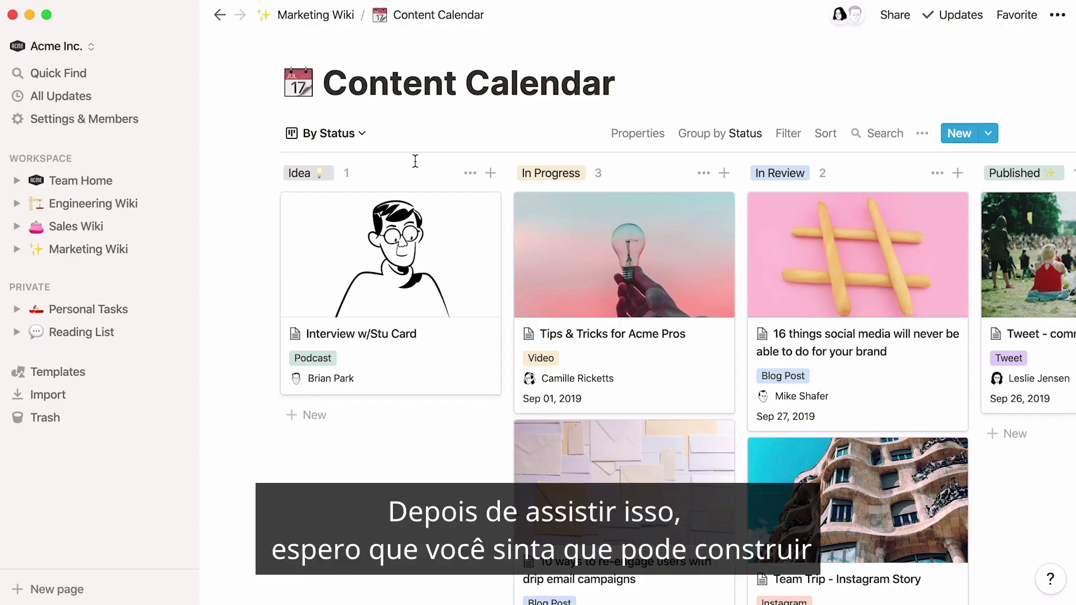
pyautogui.click(127, 178)
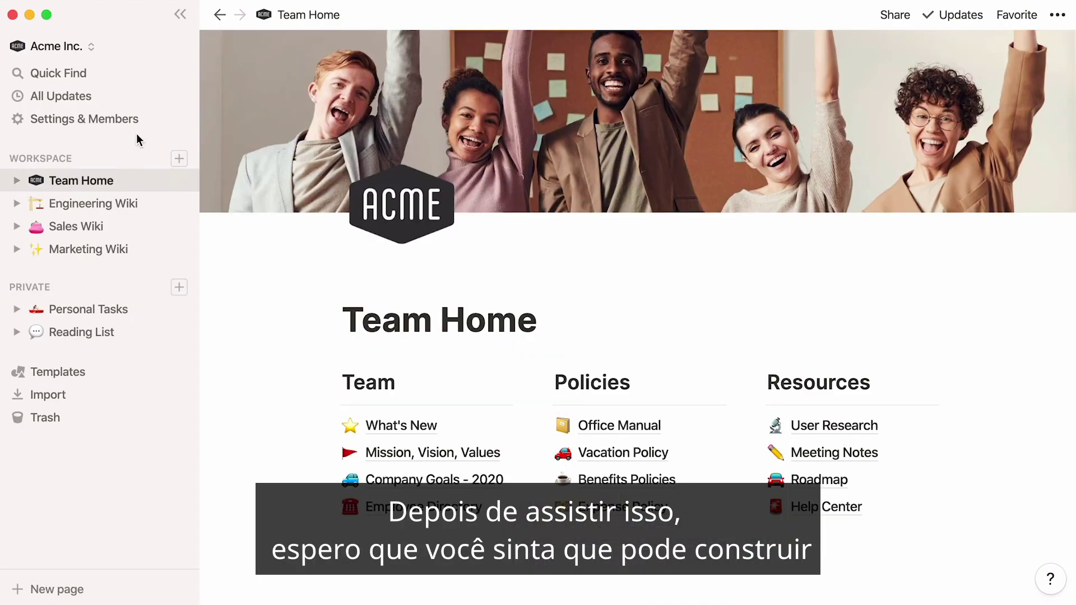
pyautogui.click(179, 15)
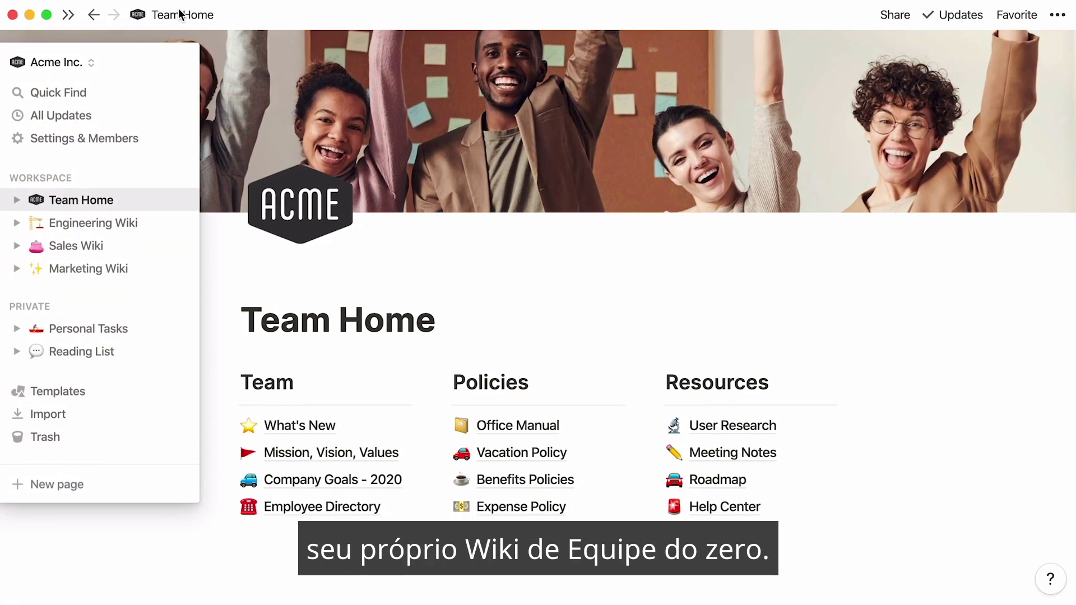